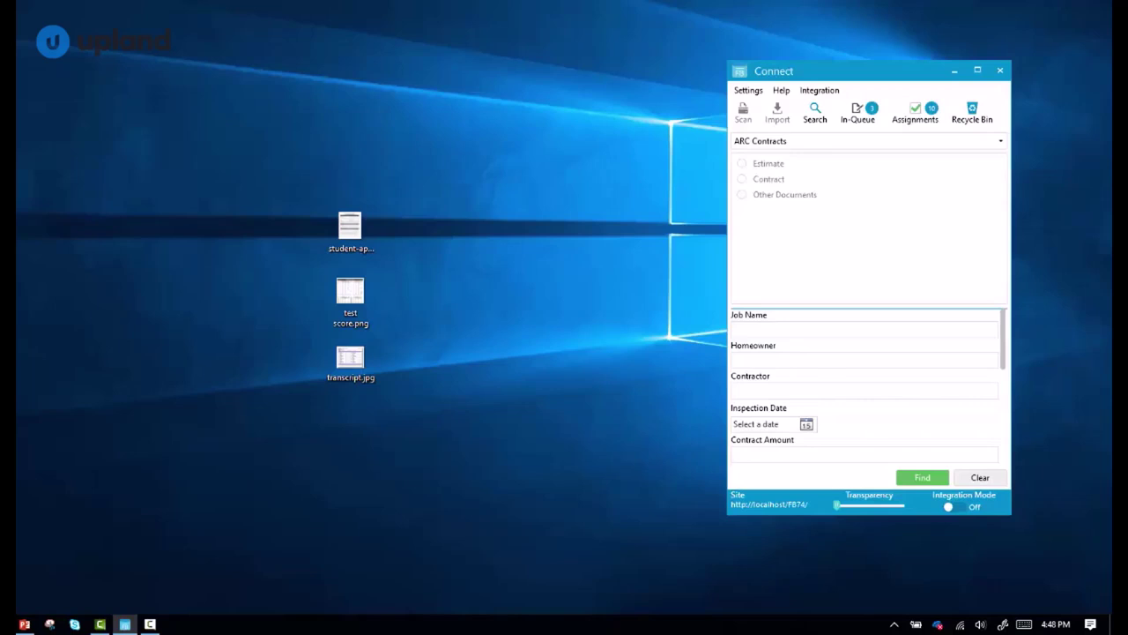
Open Integration Setup for the Skyward Student Records project and list the integration types.
click(823, 93)
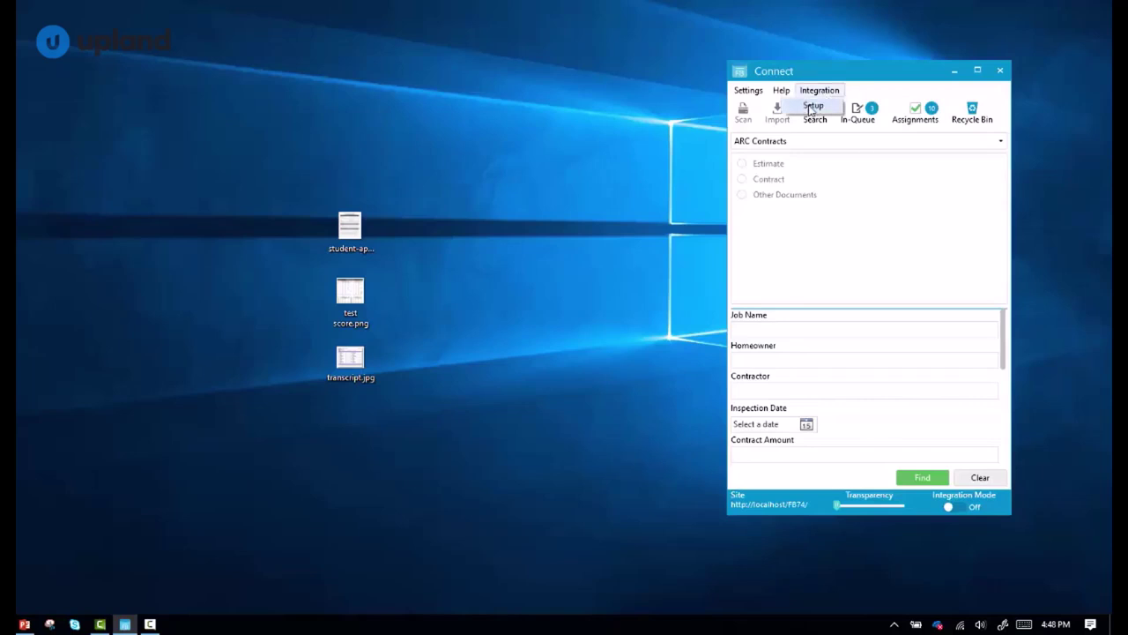
click(812, 106)
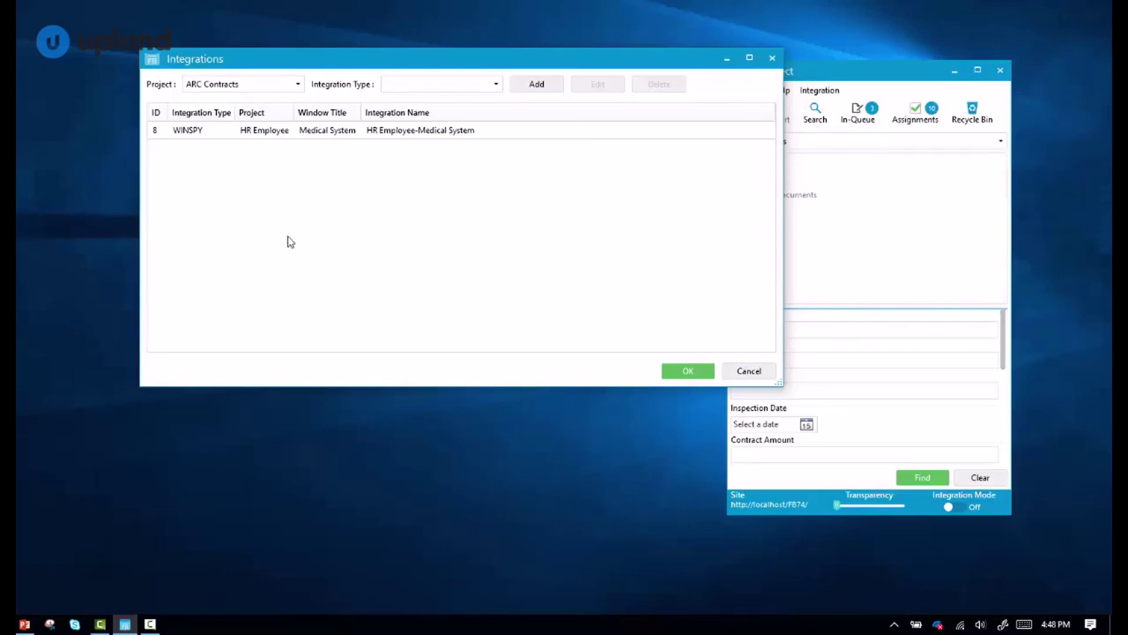
click(247, 84)
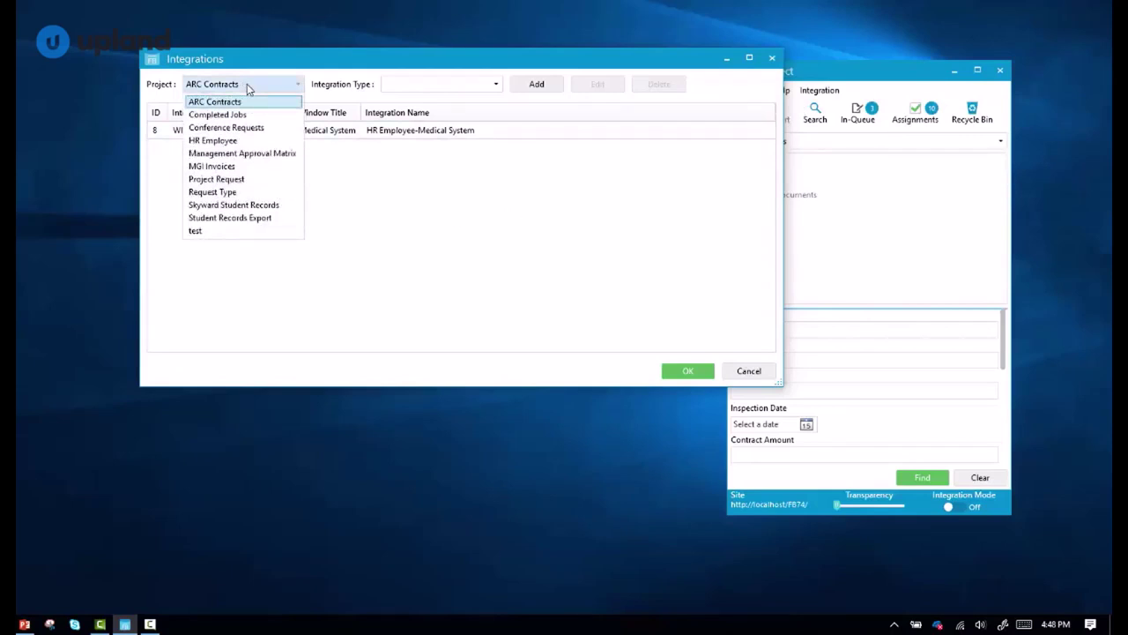
click(207, 208)
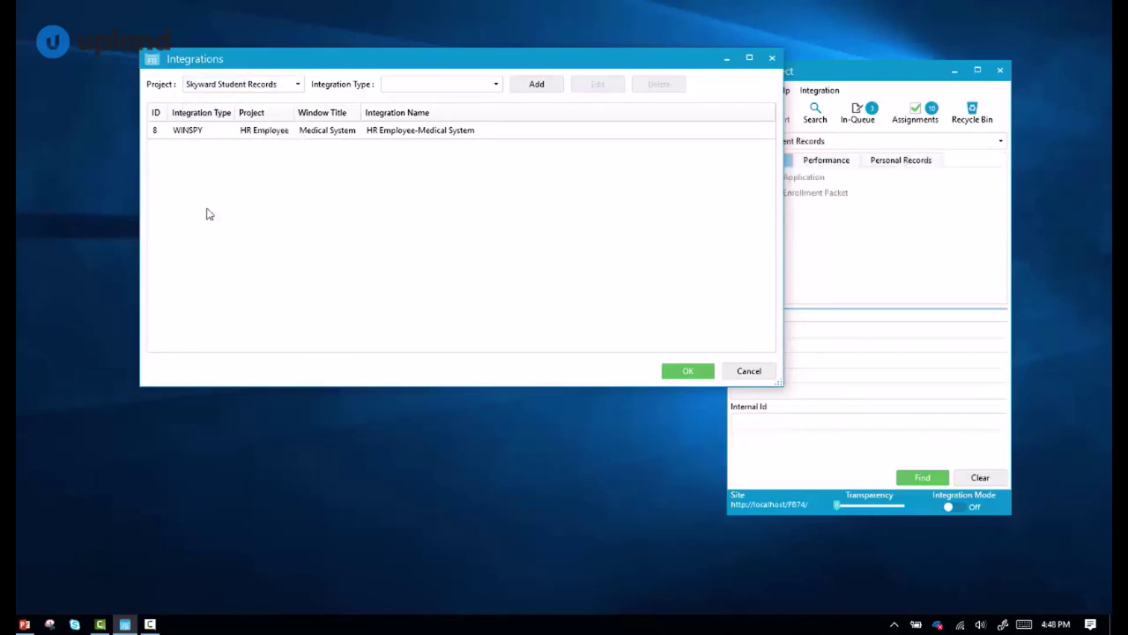
click(467, 92)
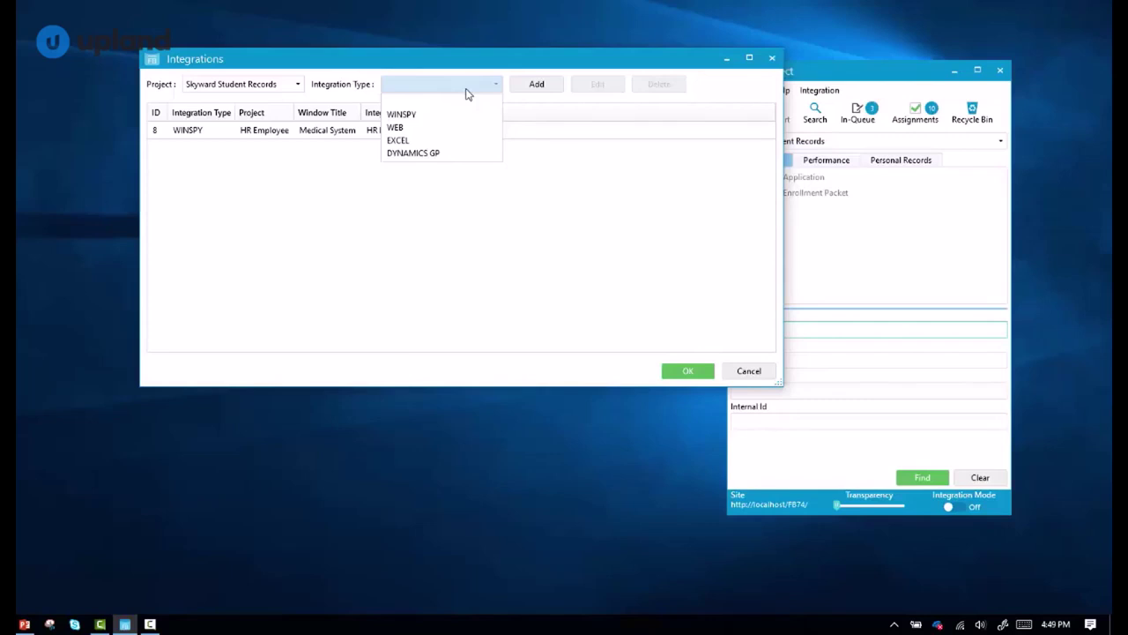
Add a new WEB integration and check the Index Name list, keeping Student Name.
click(423, 128)
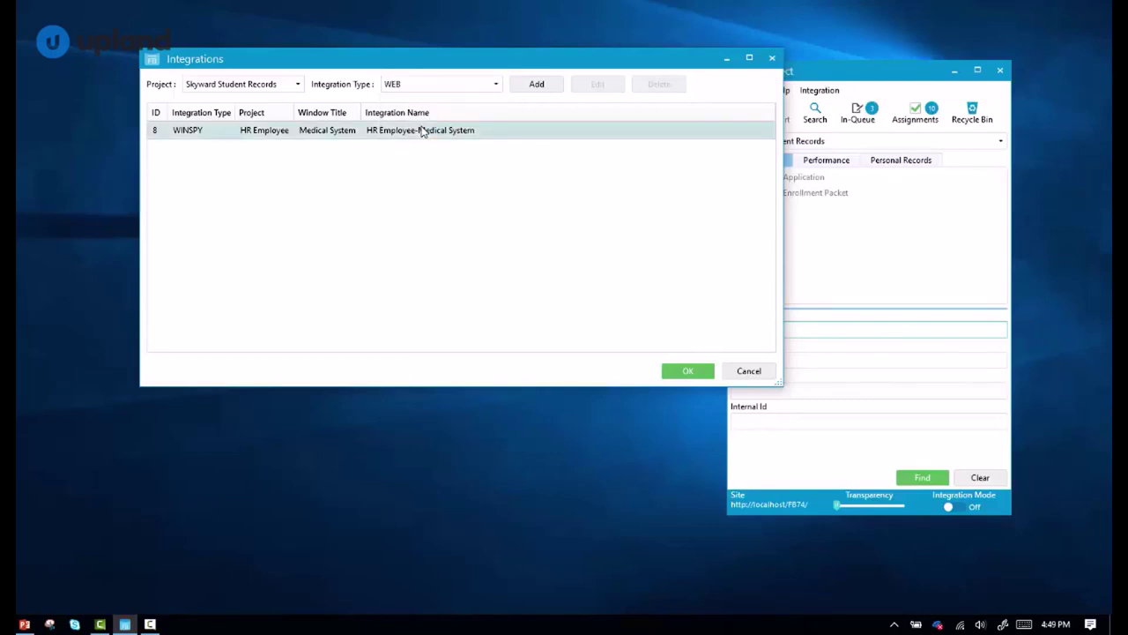
click(541, 86)
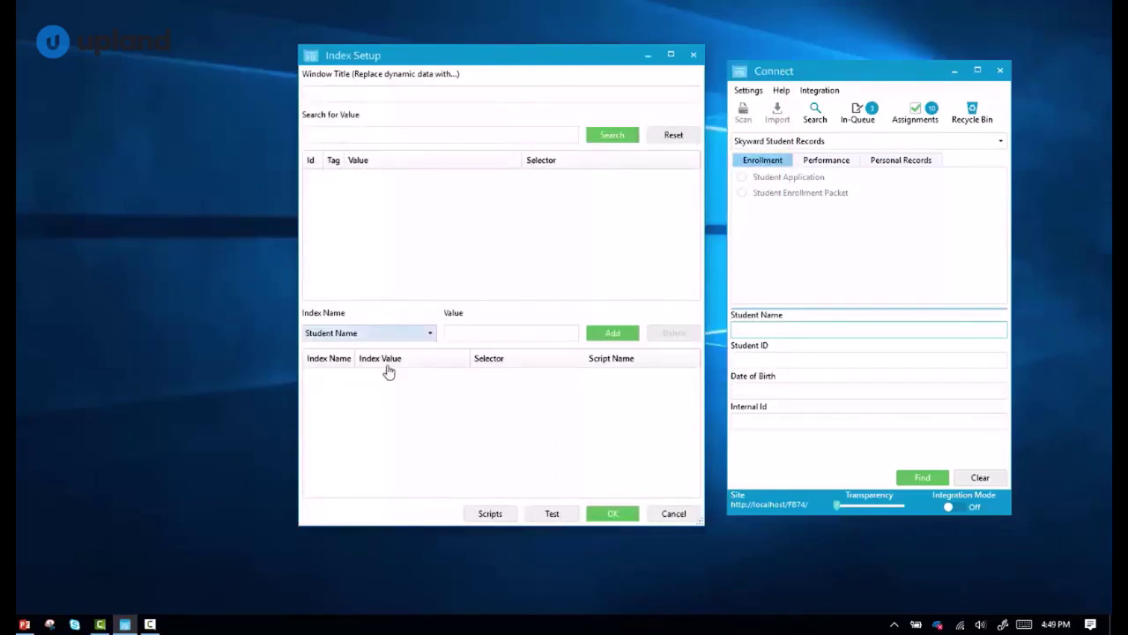
click(354, 334)
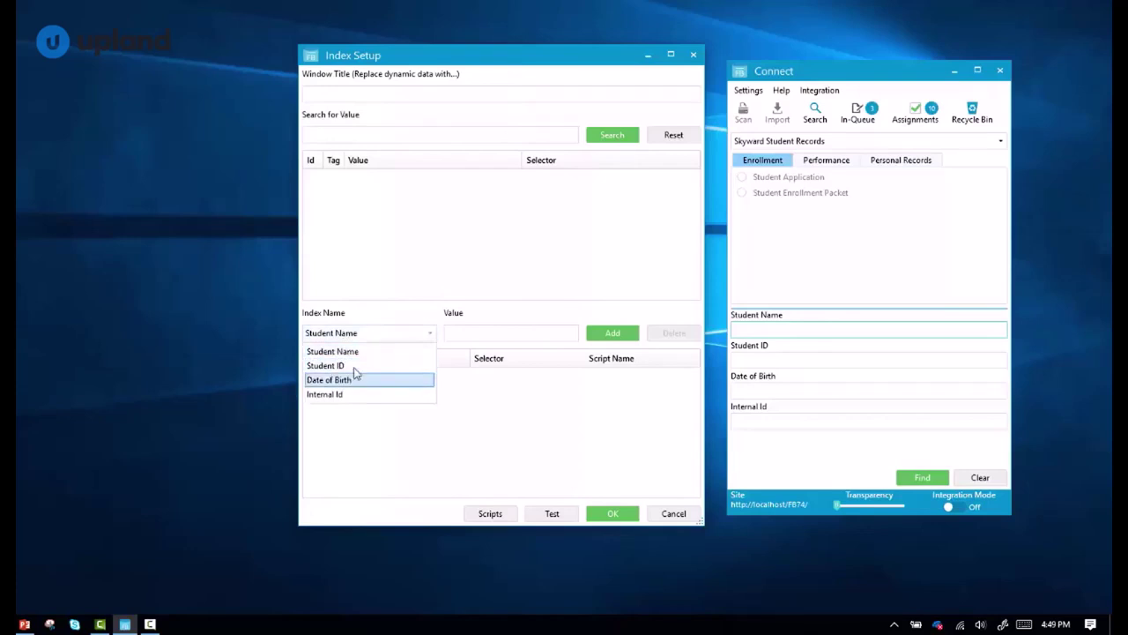
click(358, 335)
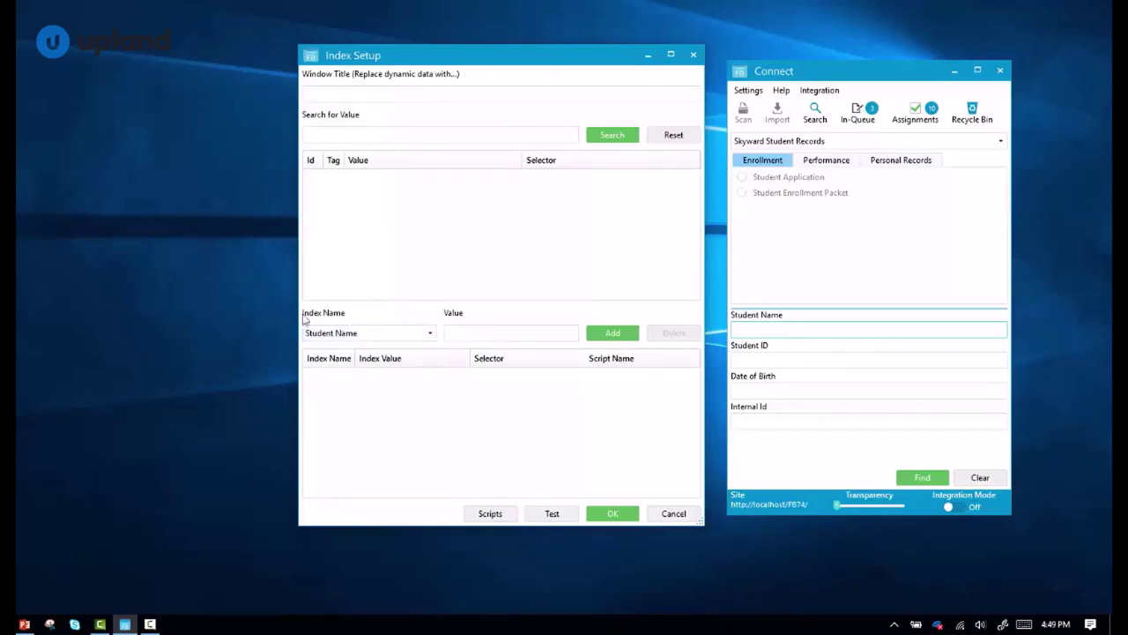
click(372, 336)
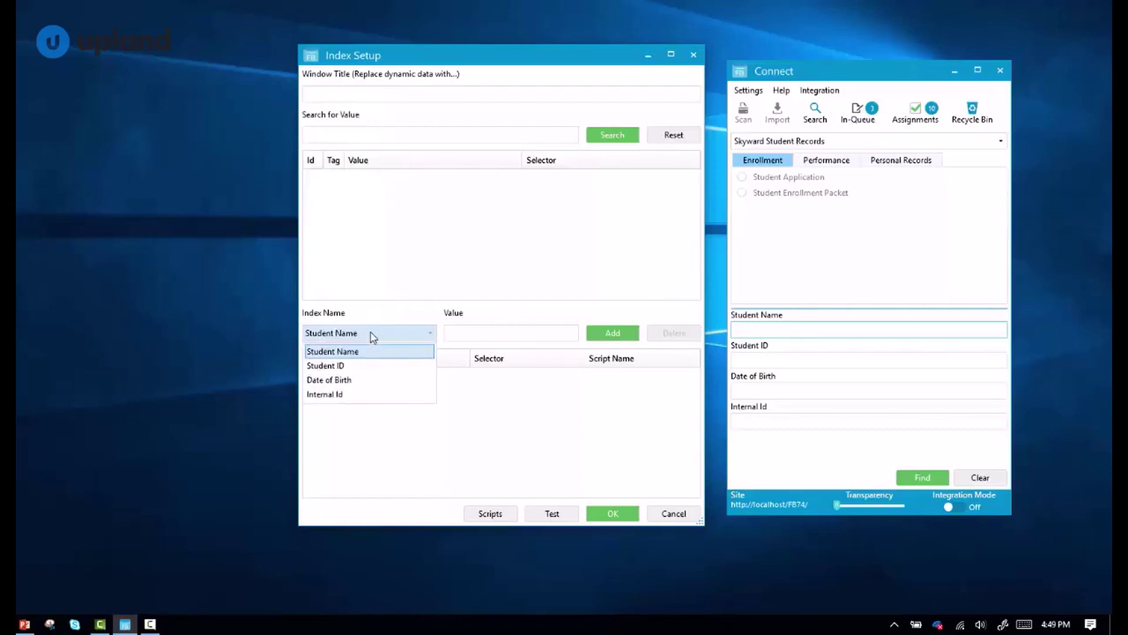
click(371, 336)
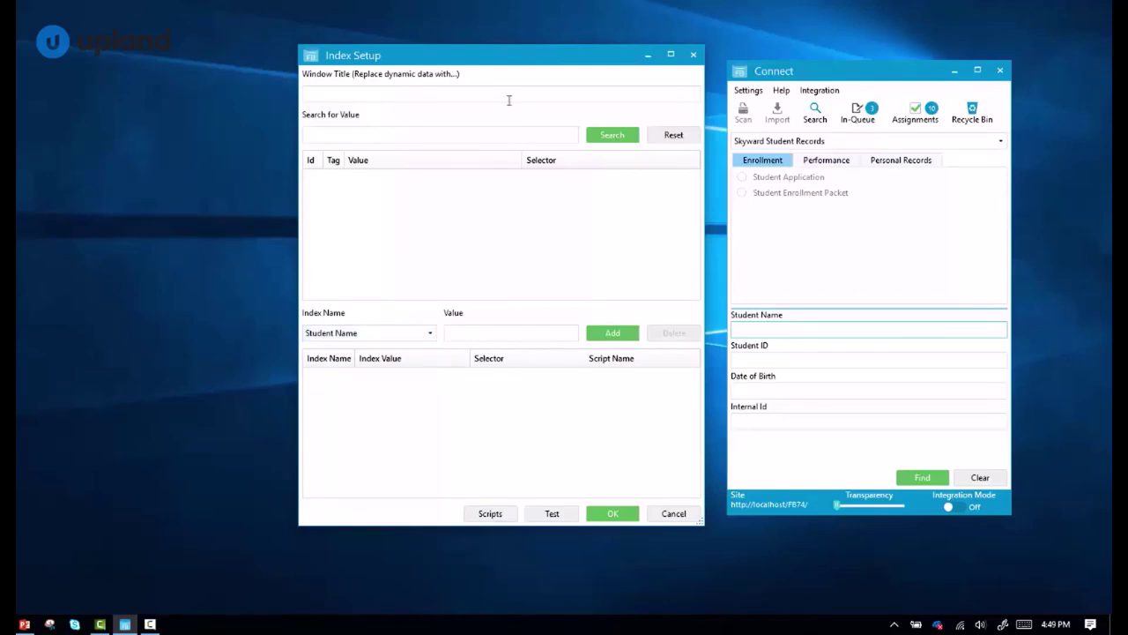
Change the window title's ending from 'Microsoft Edge' to '...'.
drag(498, 55, 873, 51)
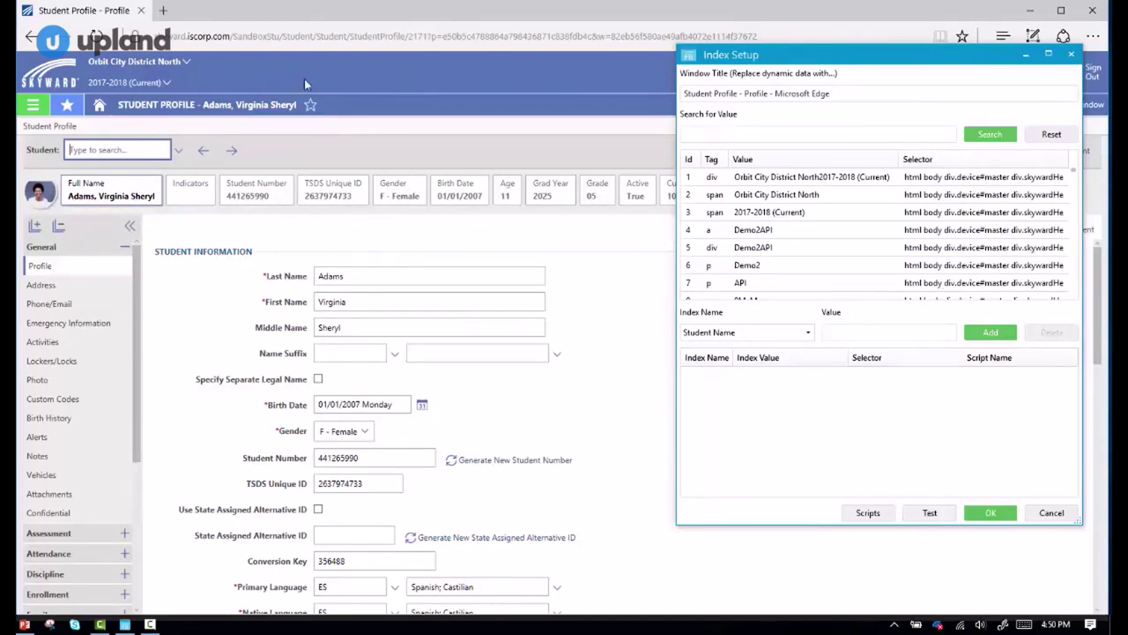
drag(774, 93, 851, 101)
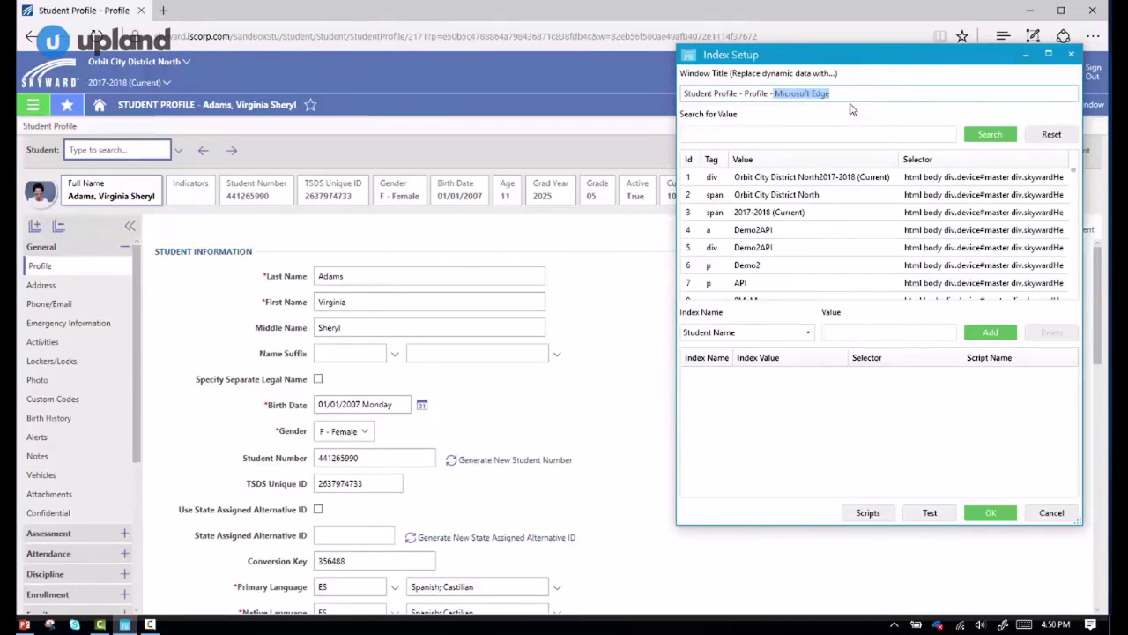
text(...)
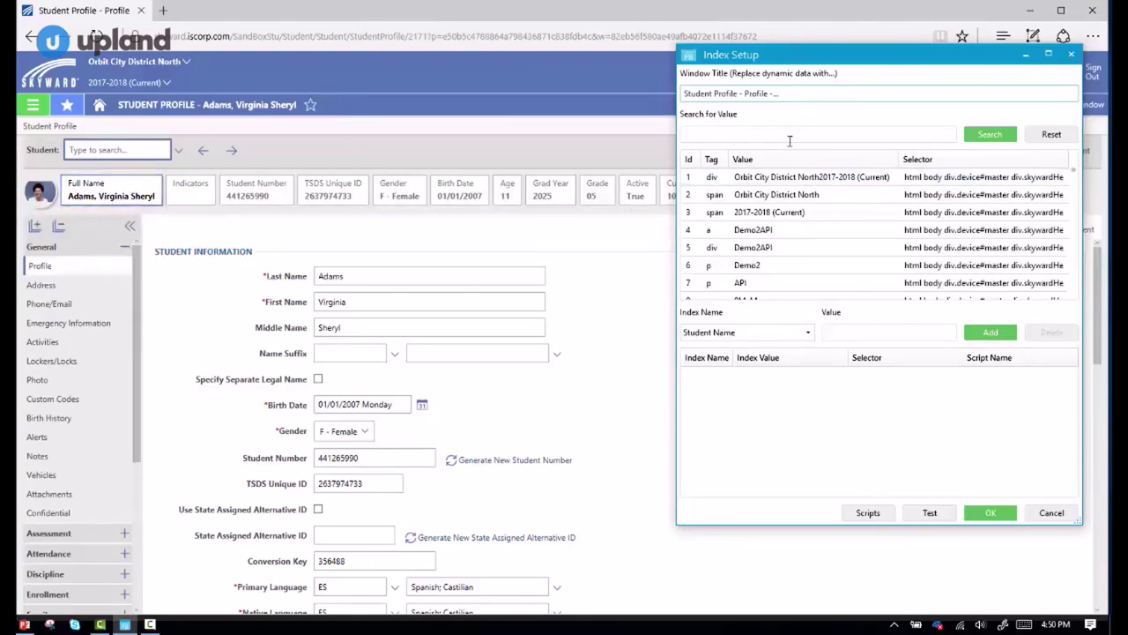
Map Student Name to the full-name label found by searching 'Adams', and test it.
click(756, 134)
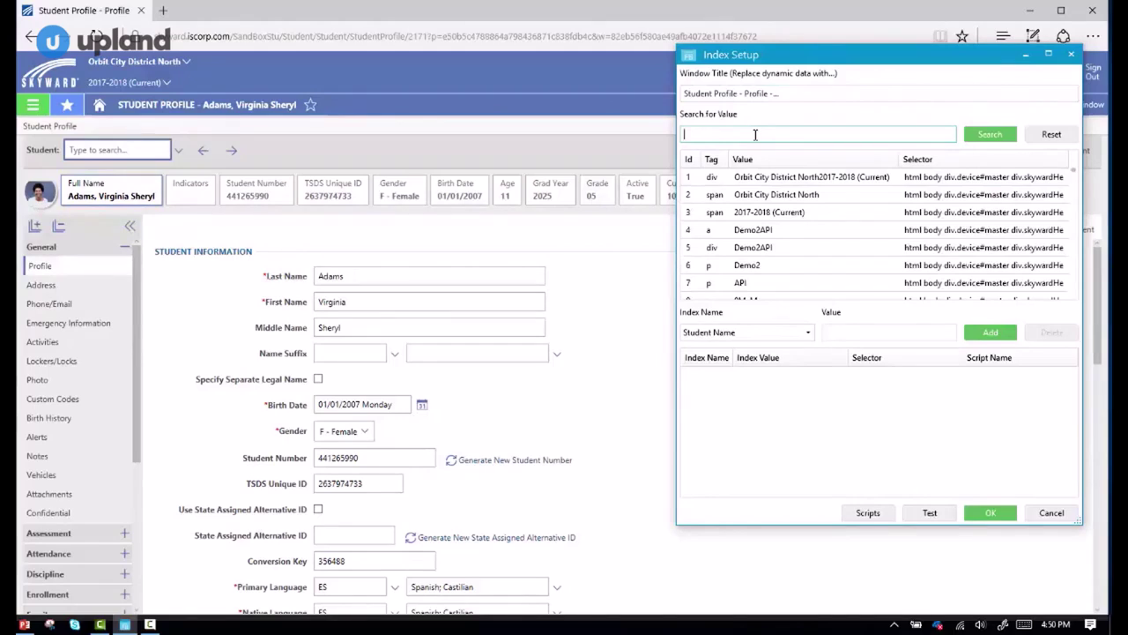
text(Adams)
click(989, 139)
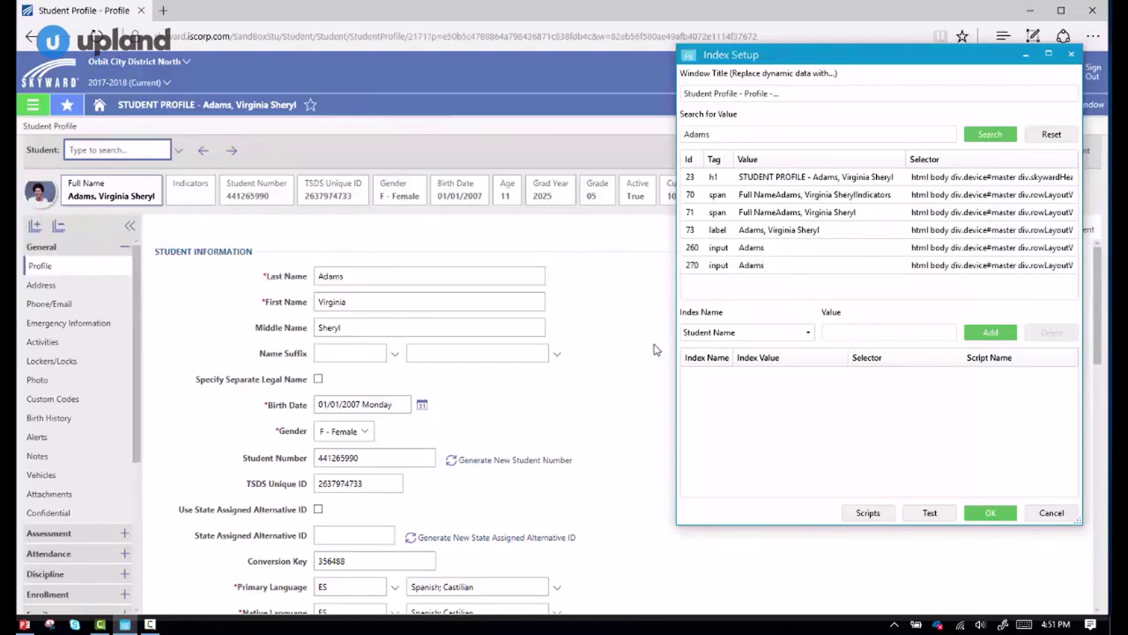
click(718, 233)
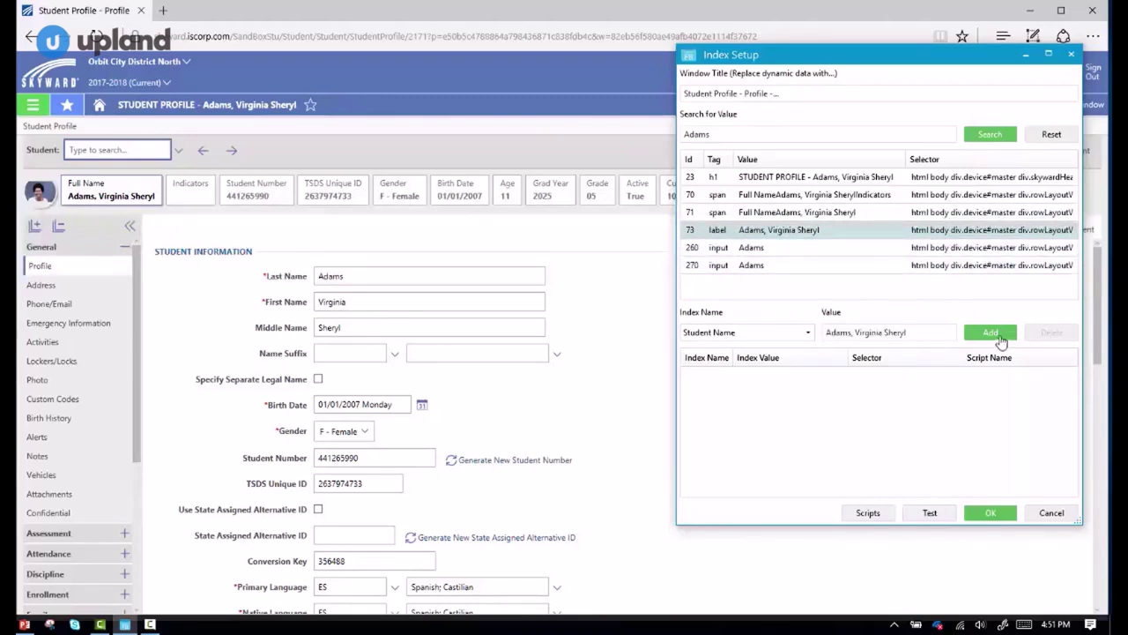
click(1001, 339)
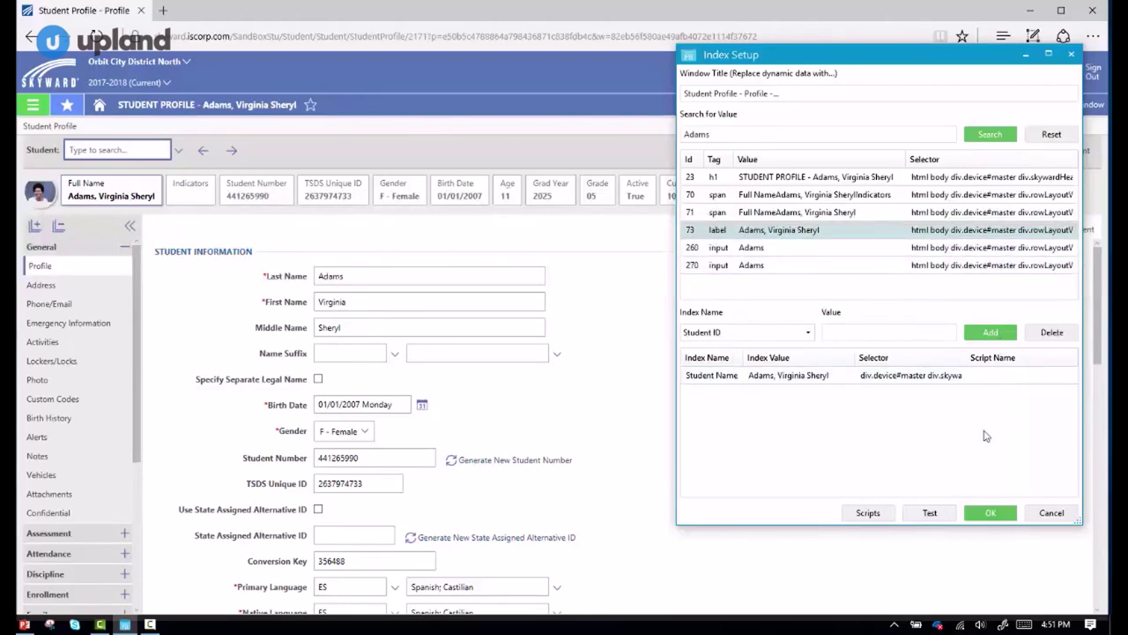
click(877, 379)
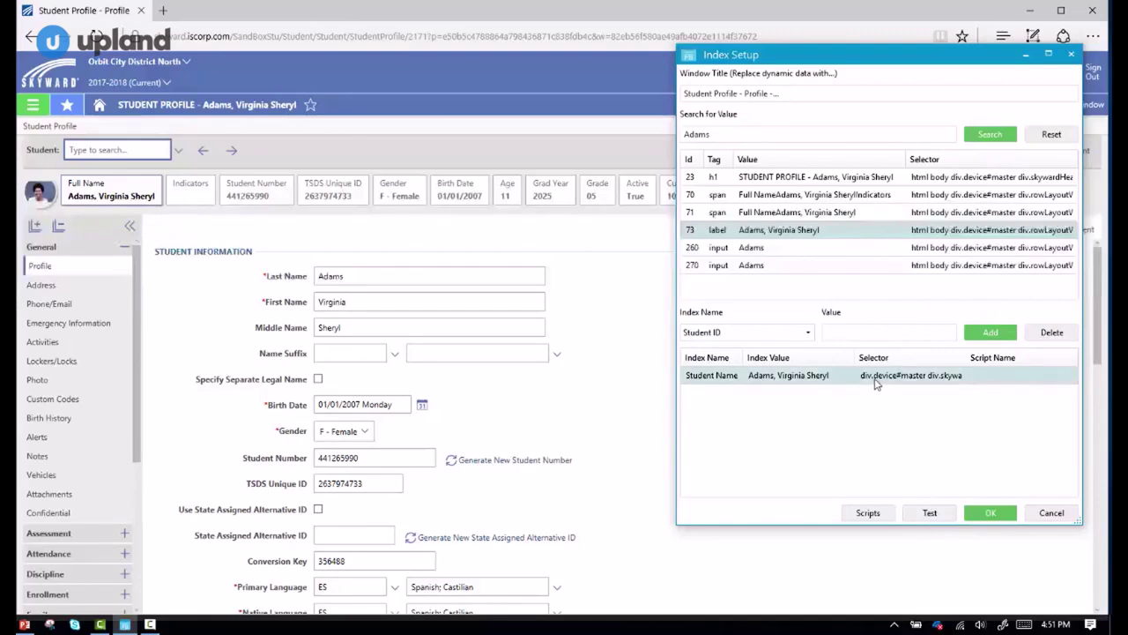
click(932, 514)
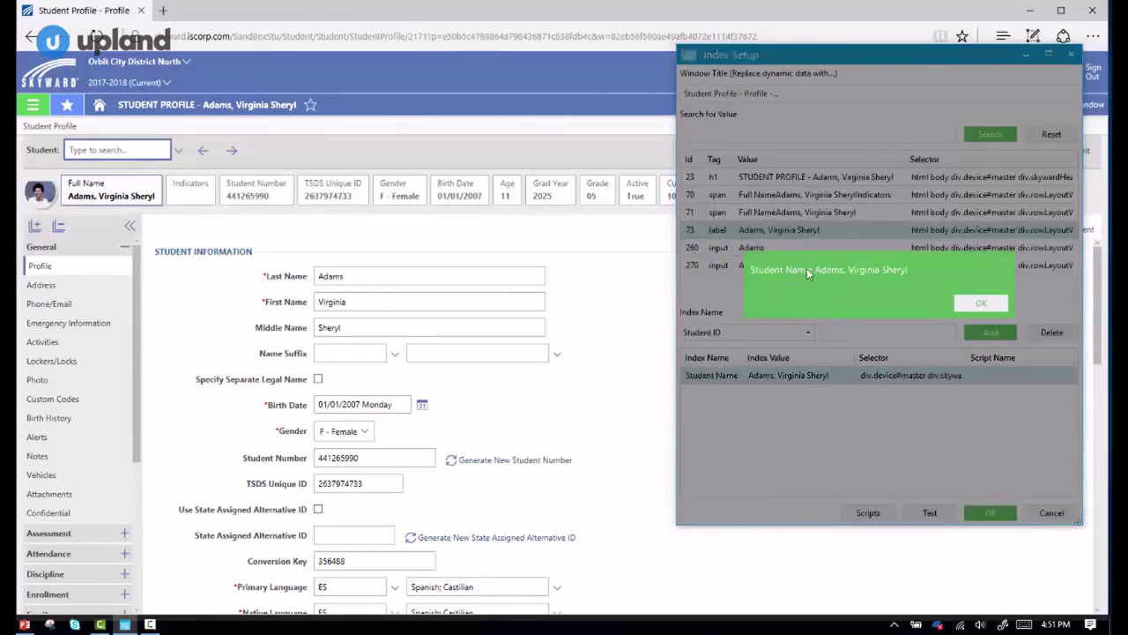
click(979, 302)
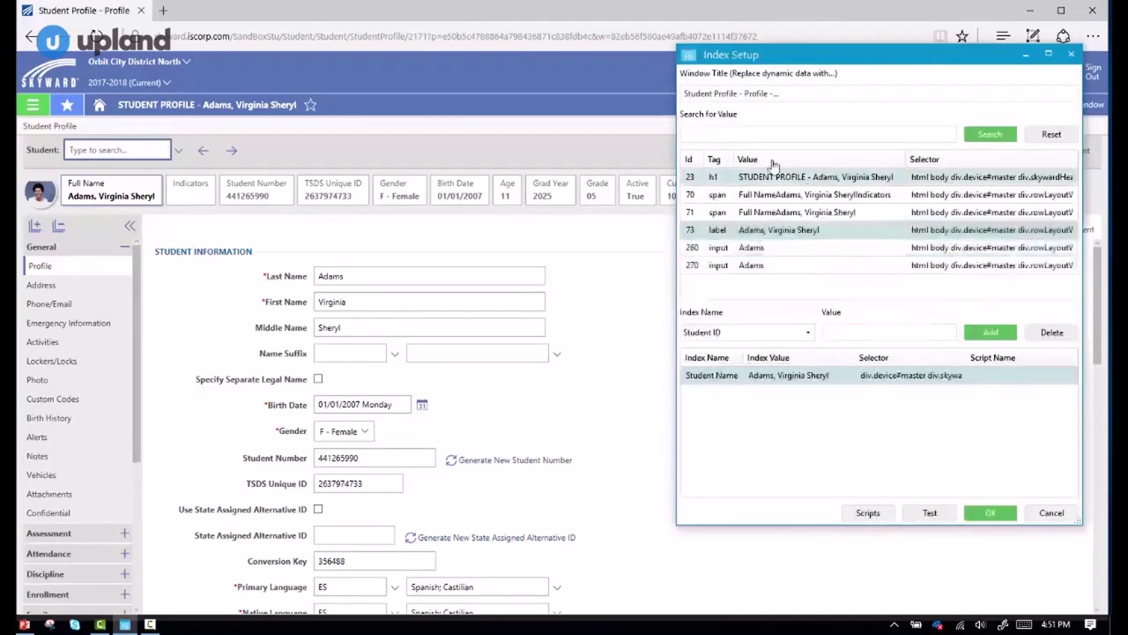
click(697, 134)
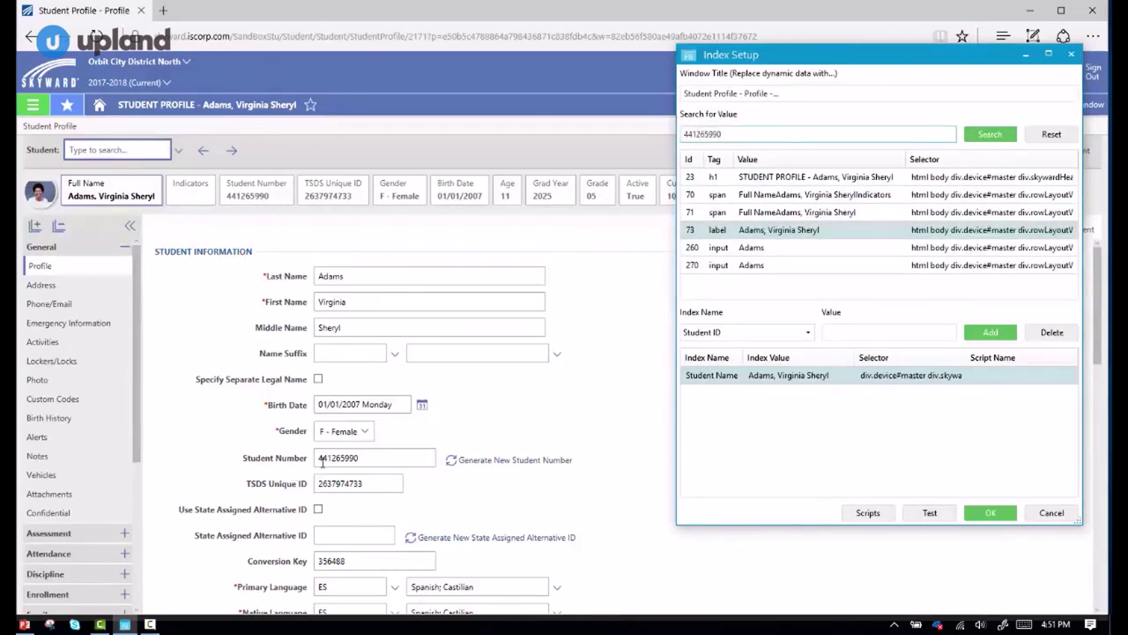
Map Student ID to the input found by searching the pasted student number, then test both mappings.
click(1001, 136)
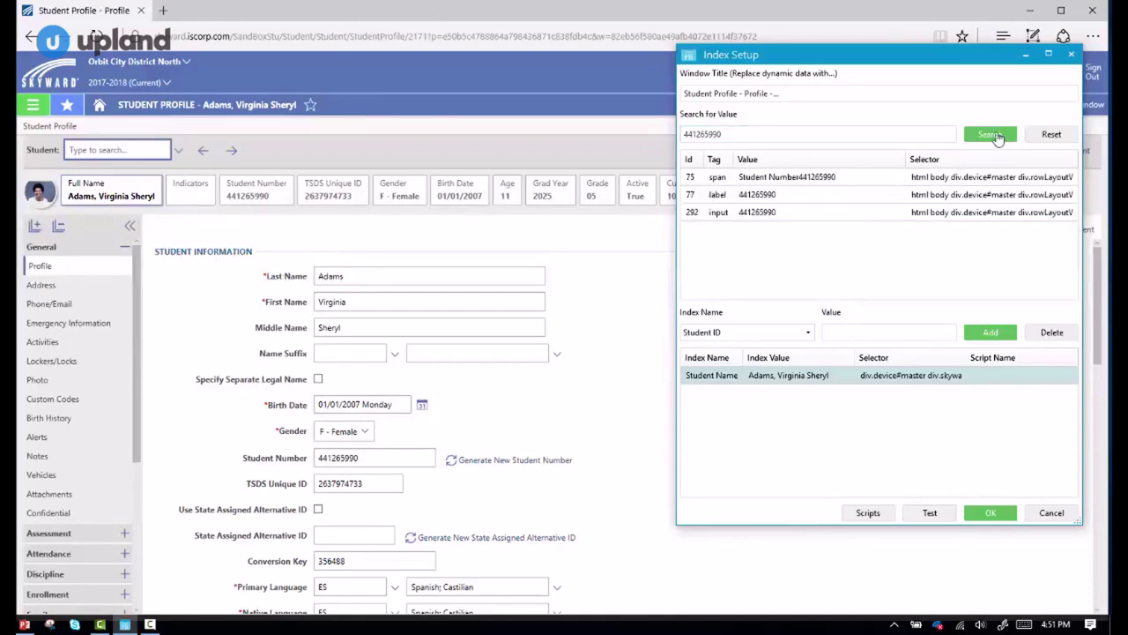
click(807, 212)
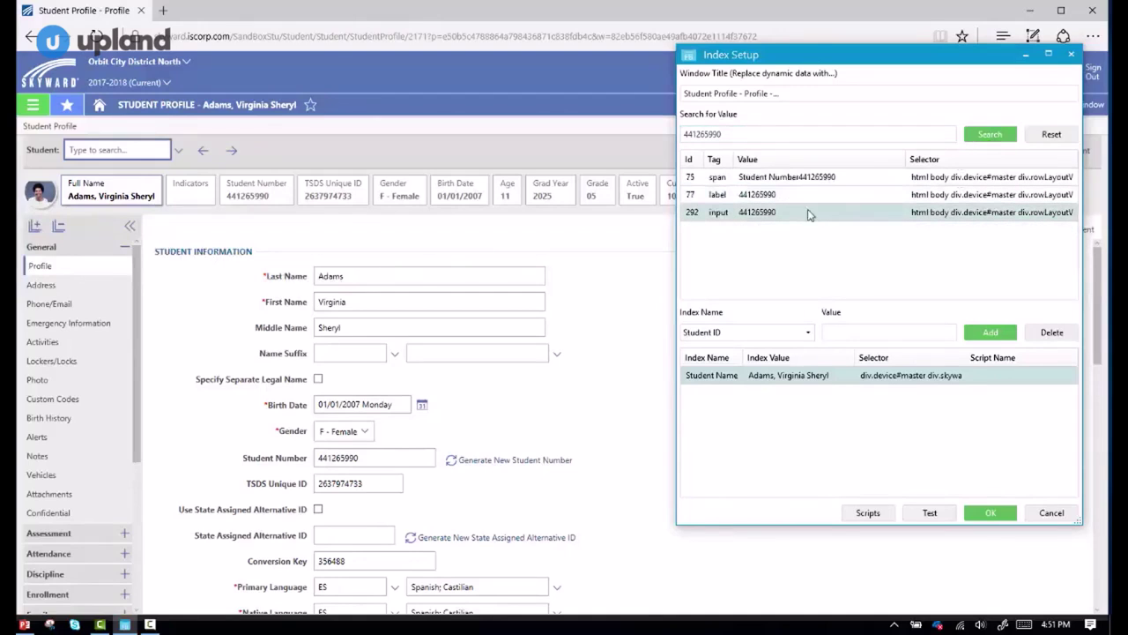
click(986, 336)
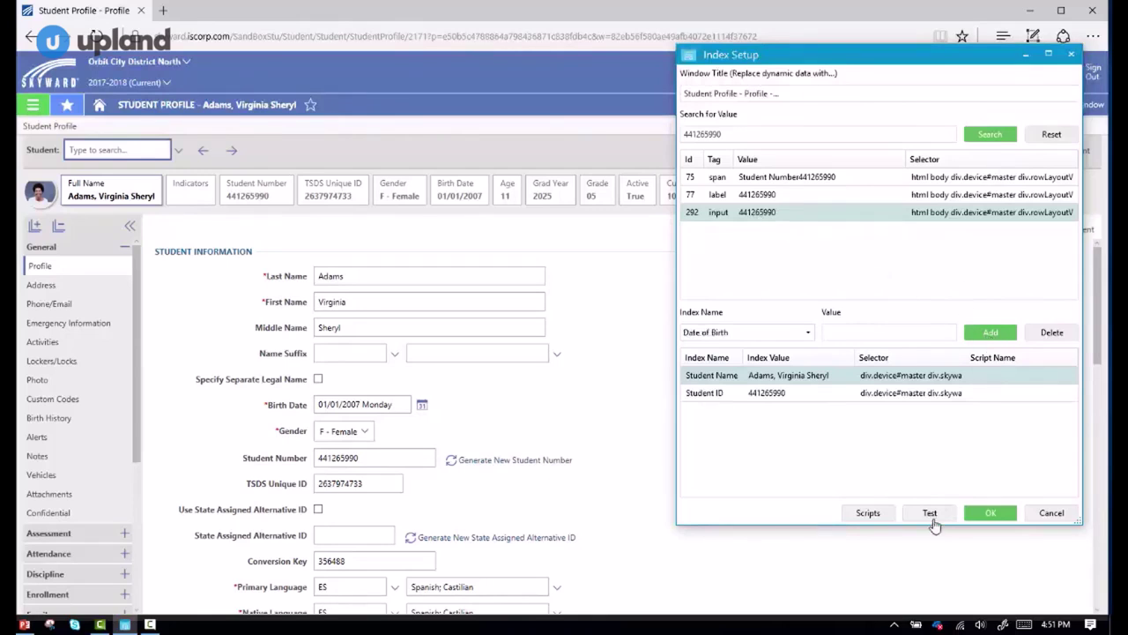
click(933, 523)
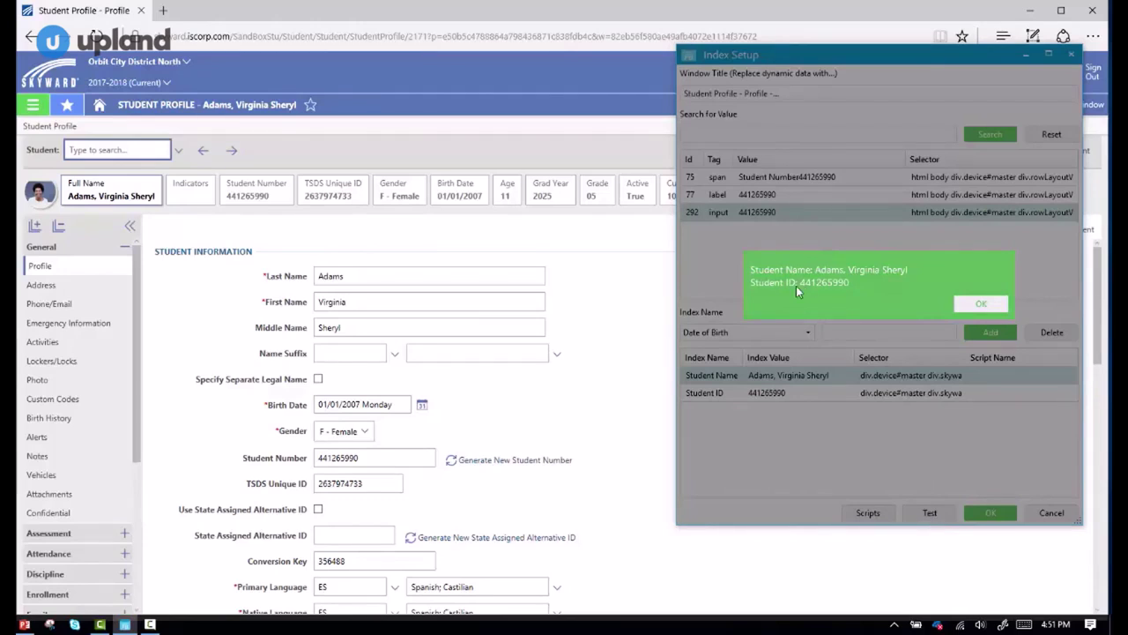
click(977, 305)
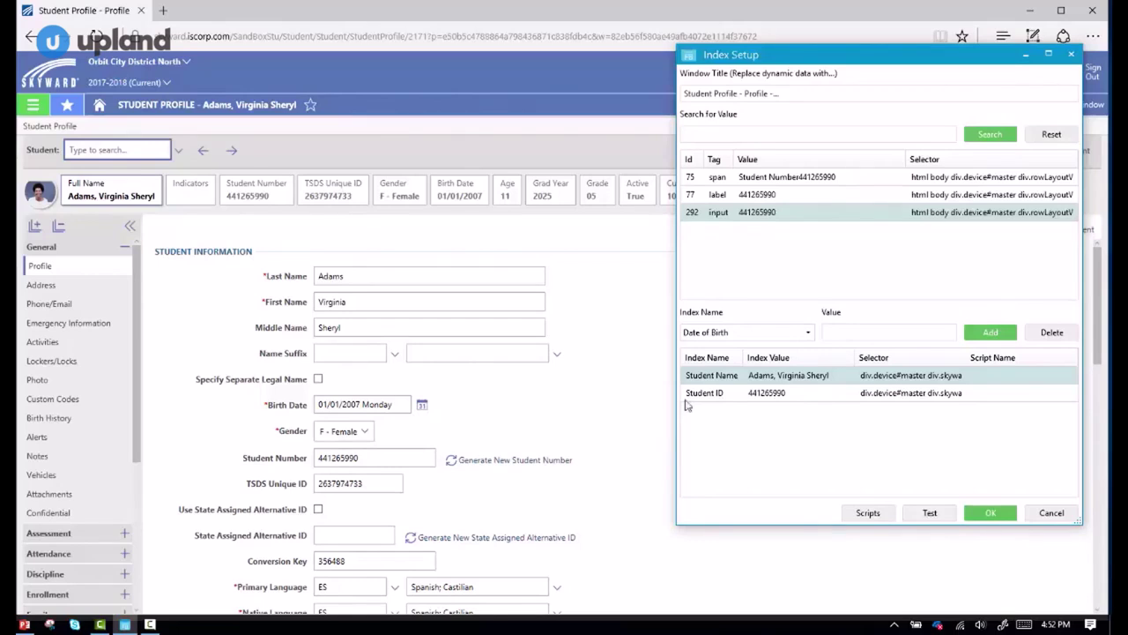
Map Date of Birth to the input matching 01/01/2007.
click(731, 133)
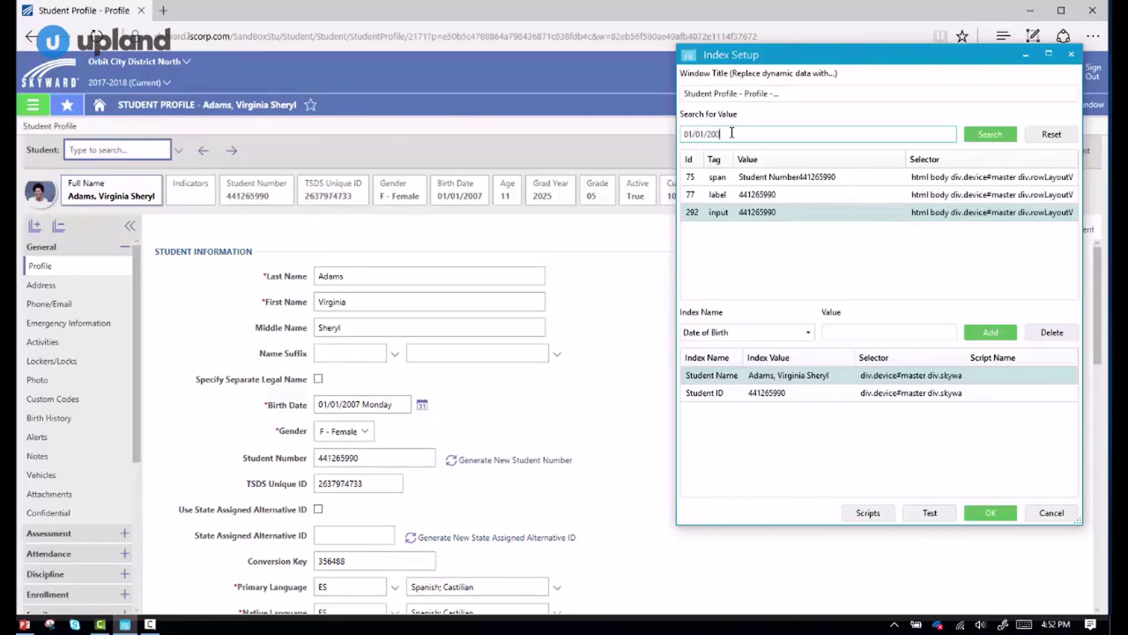
click(991, 134)
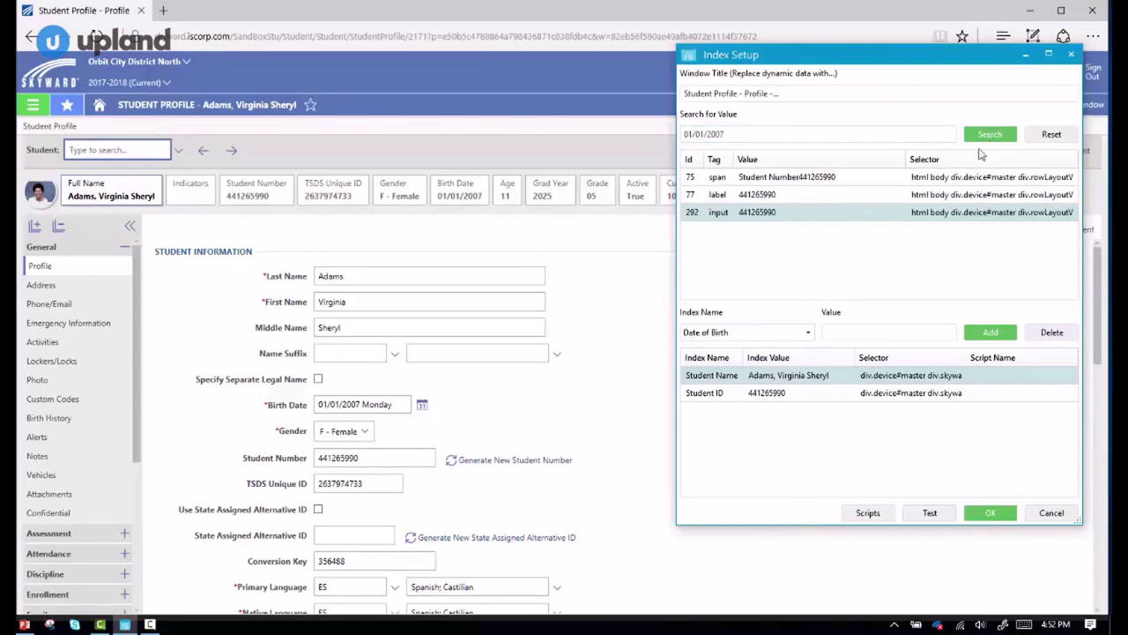
click(760, 212)
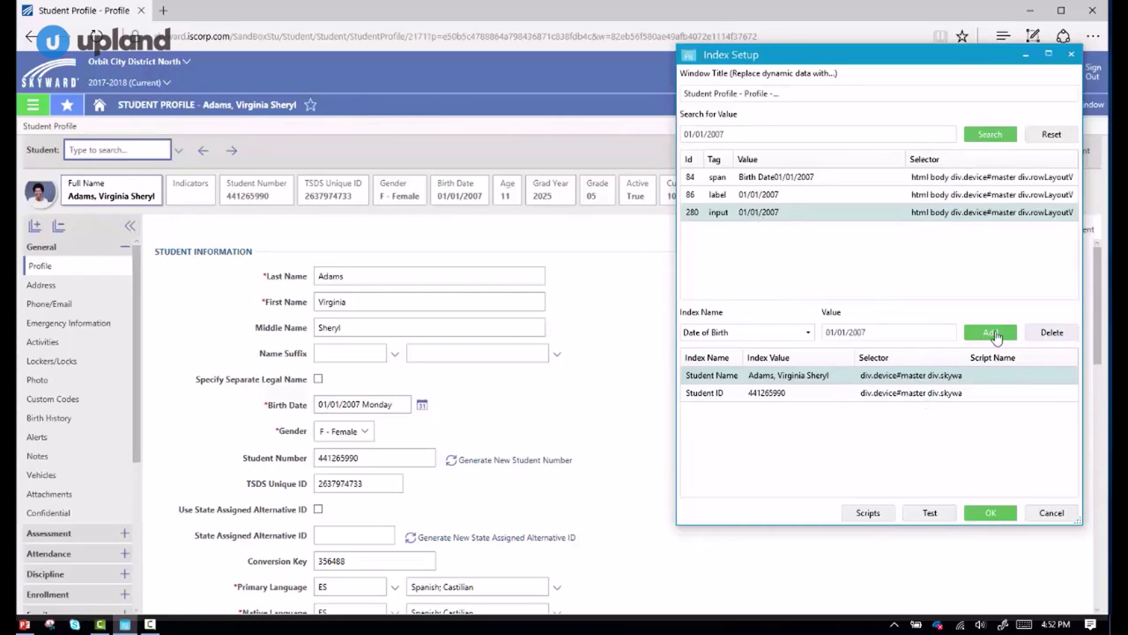
click(991, 333)
drag(737, 134, 658, 141)
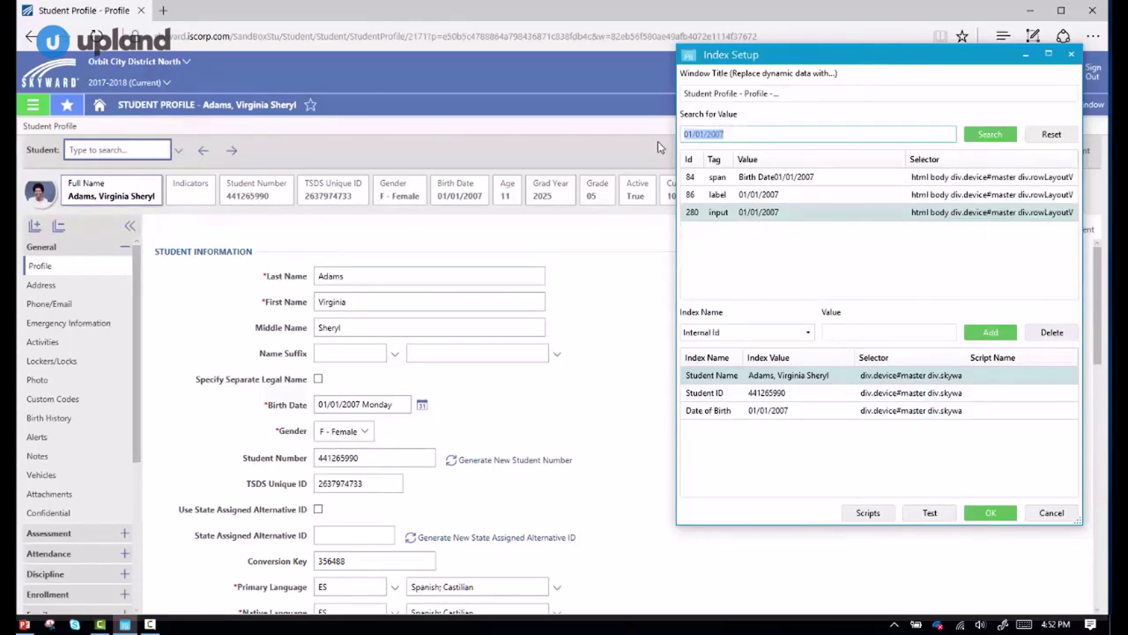
click(994, 144)
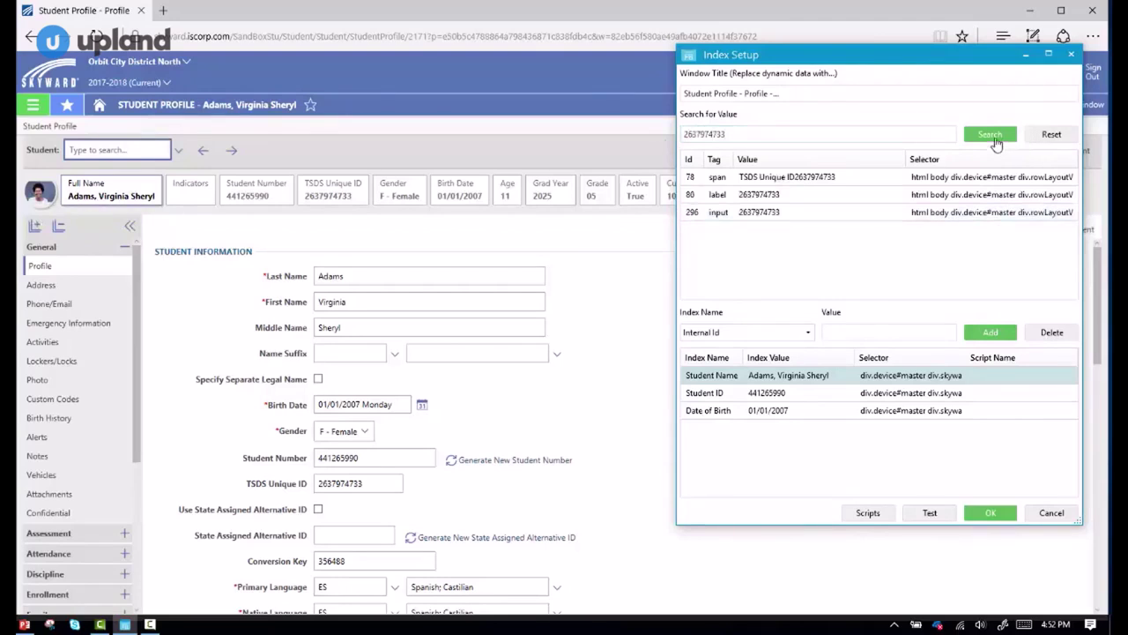
click(821, 216)
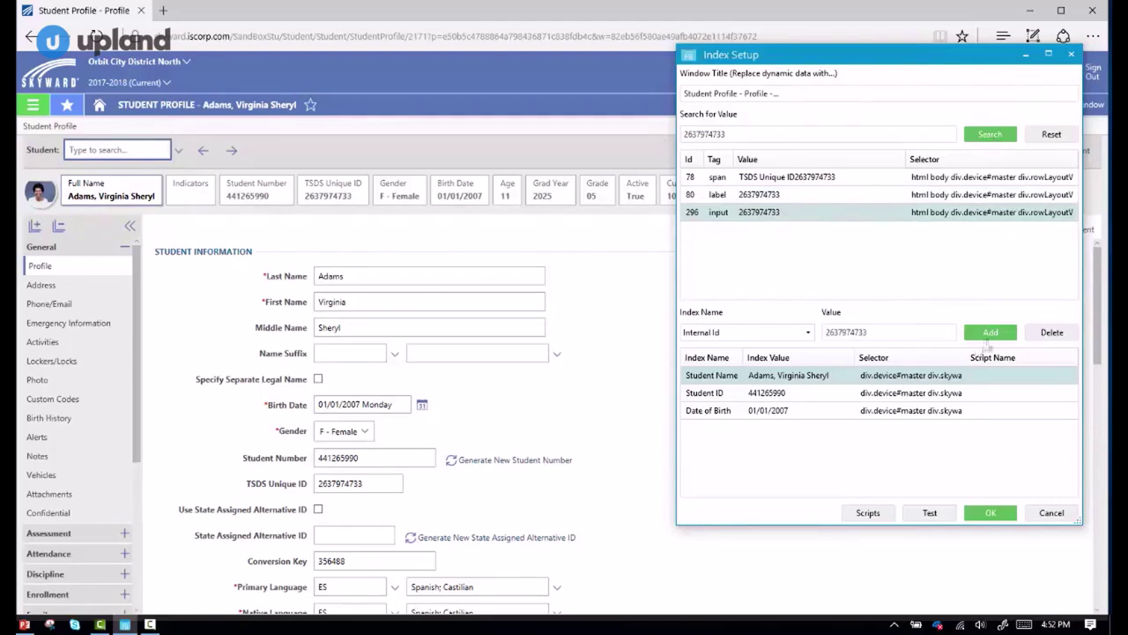
click(989, 335)
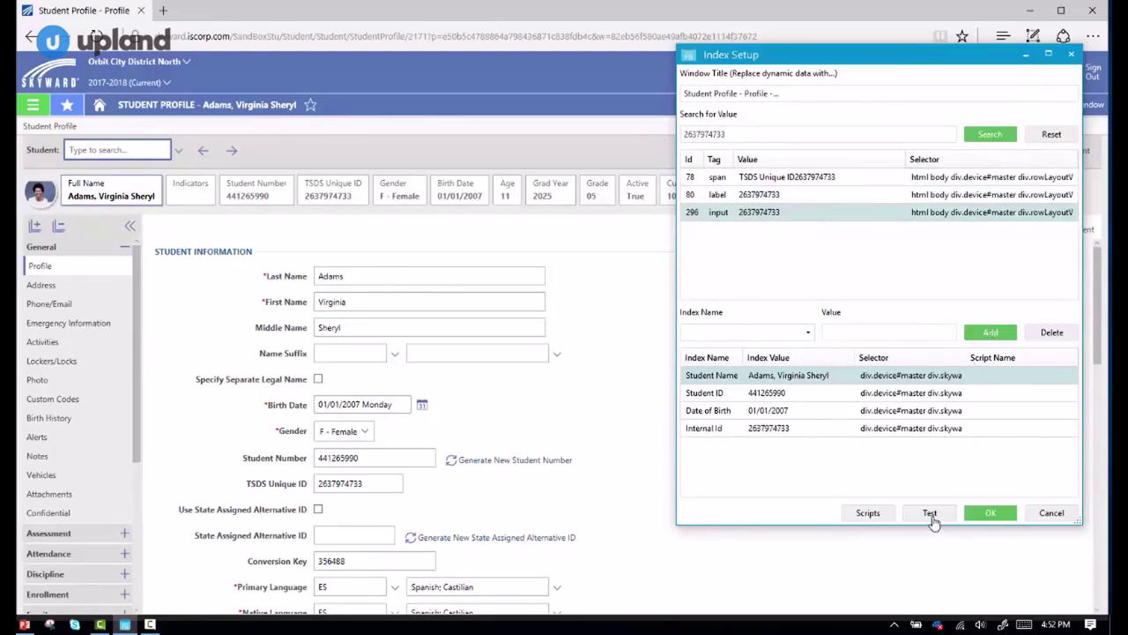
Test all four index mappings against the open profile and review the Student ID mapping.
click(930, 513)
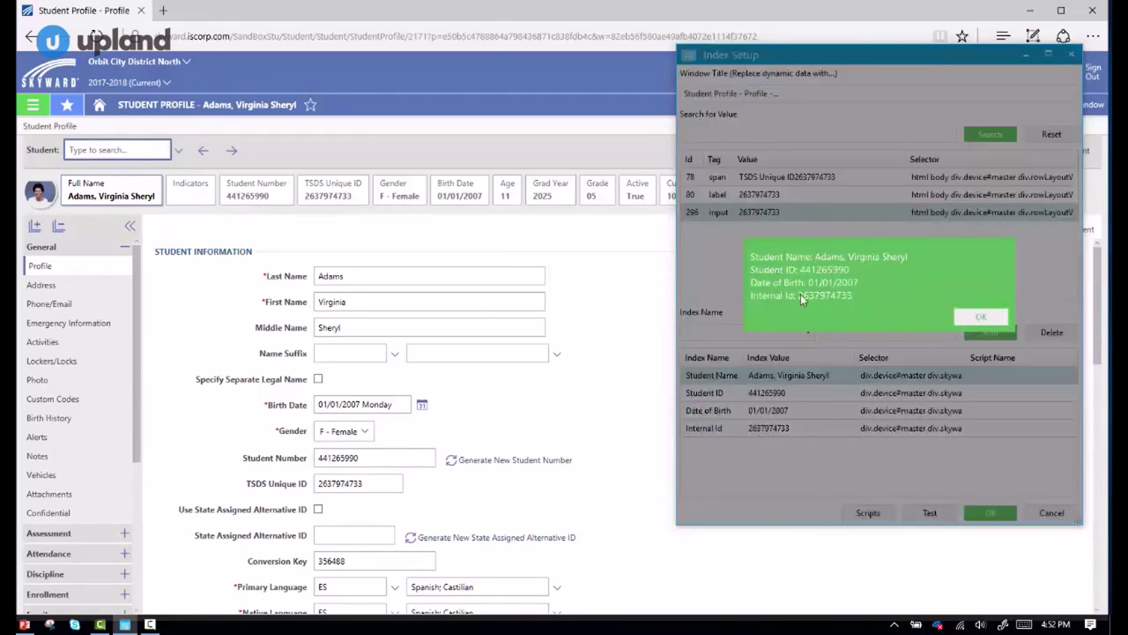
click(976, 318)
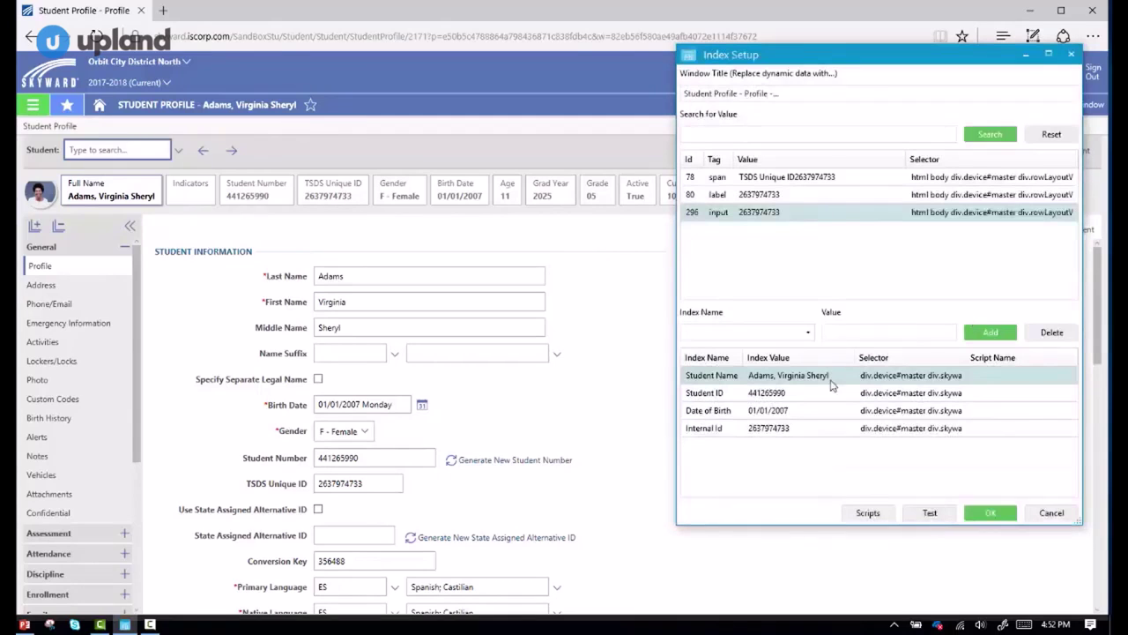
shift+click(798, 392)
ctrl+click(861, 390)
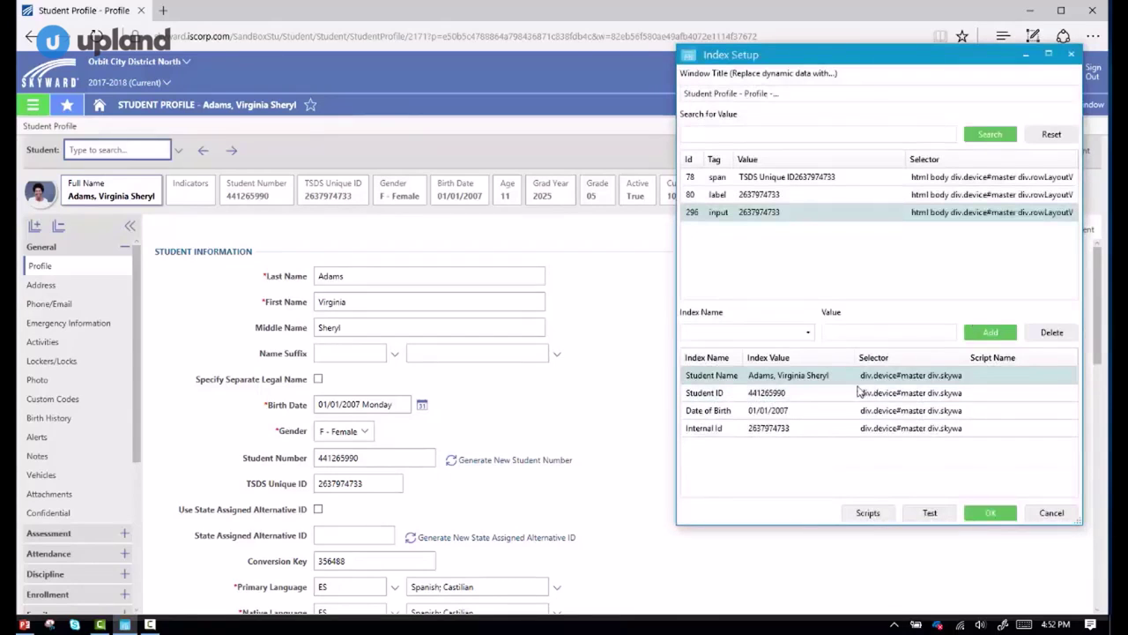
ctrl+click(876, 404)
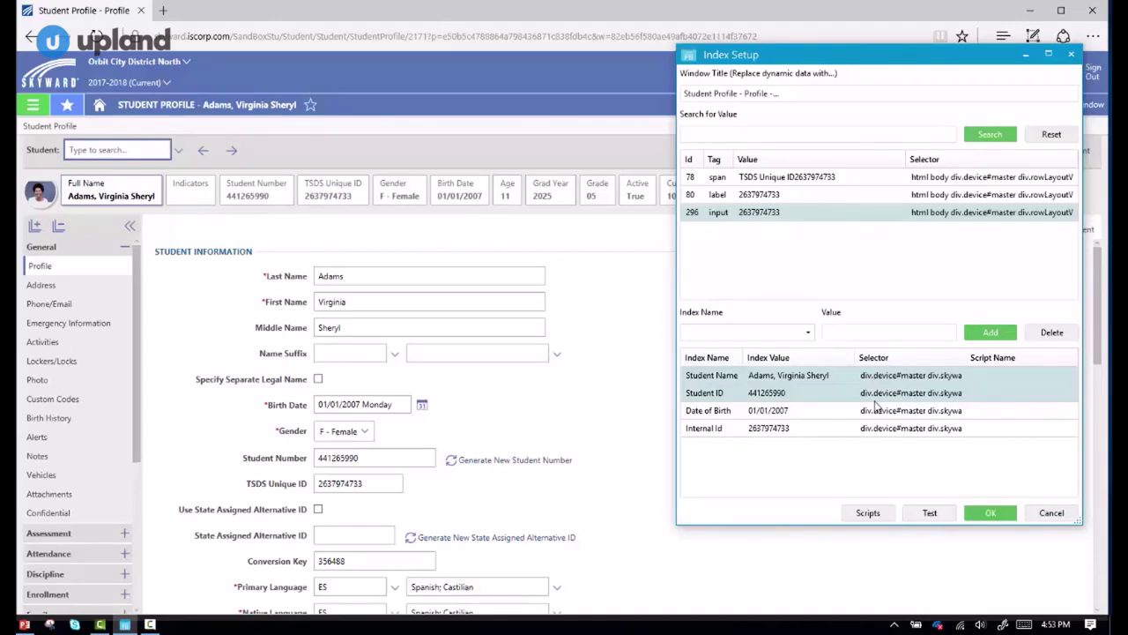
ctrl+click(794, 392)
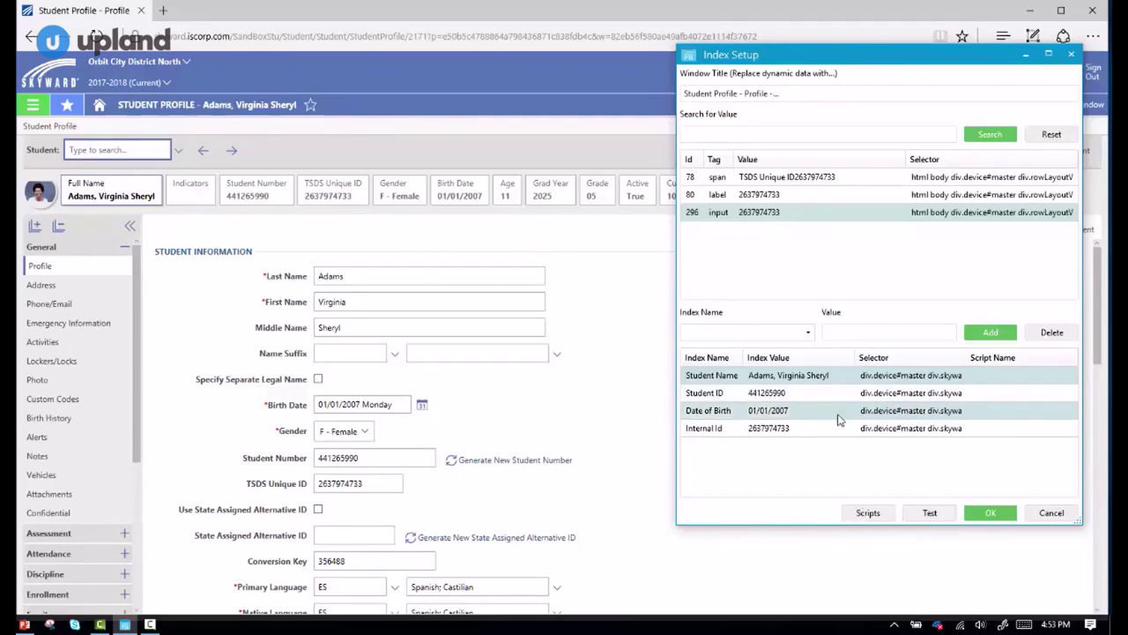
View the empty VBScript and PowerShell global functions in the Scripts editor.
click(868, 512)
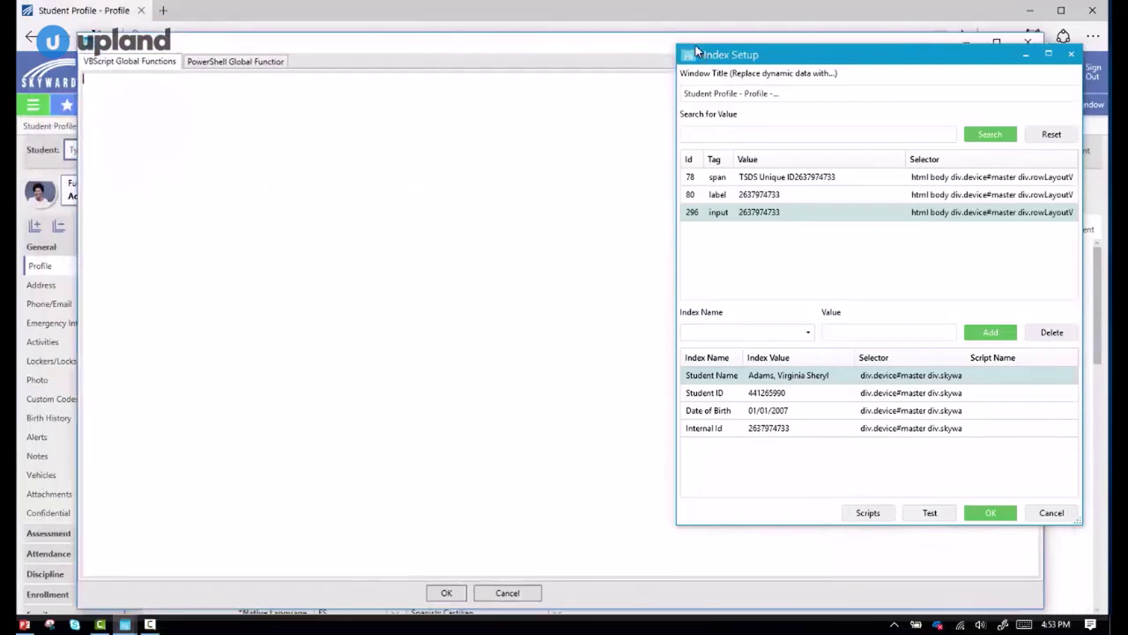
click(226, 68)
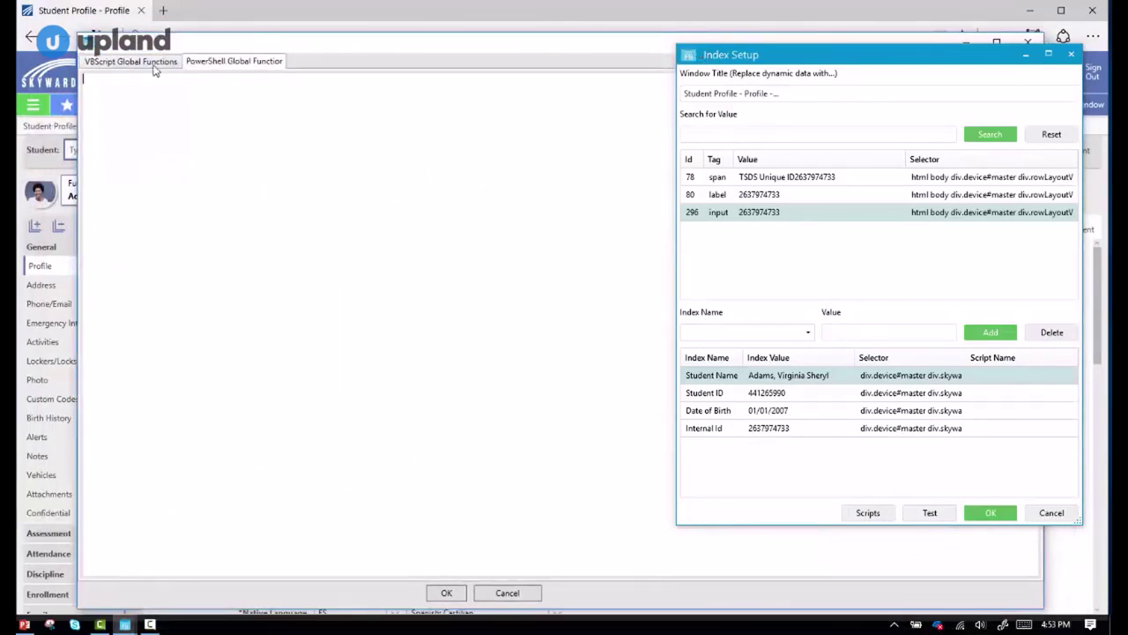
click(156, 68)
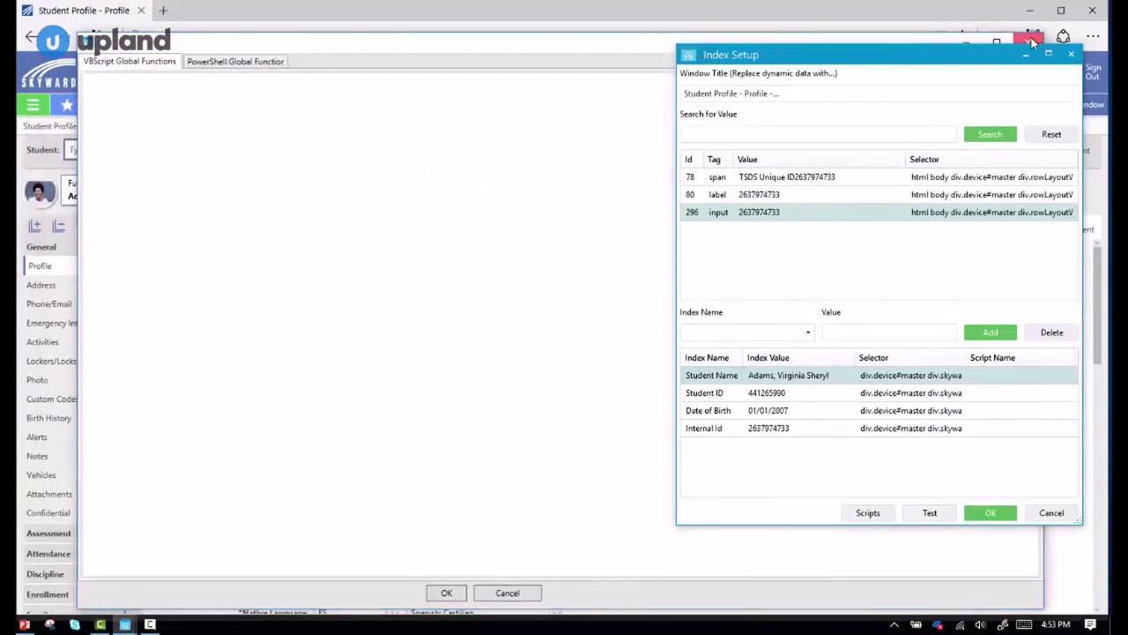
Close the Scripts editor and save the WEB integration with its four index mappings.
click(1032, 41)
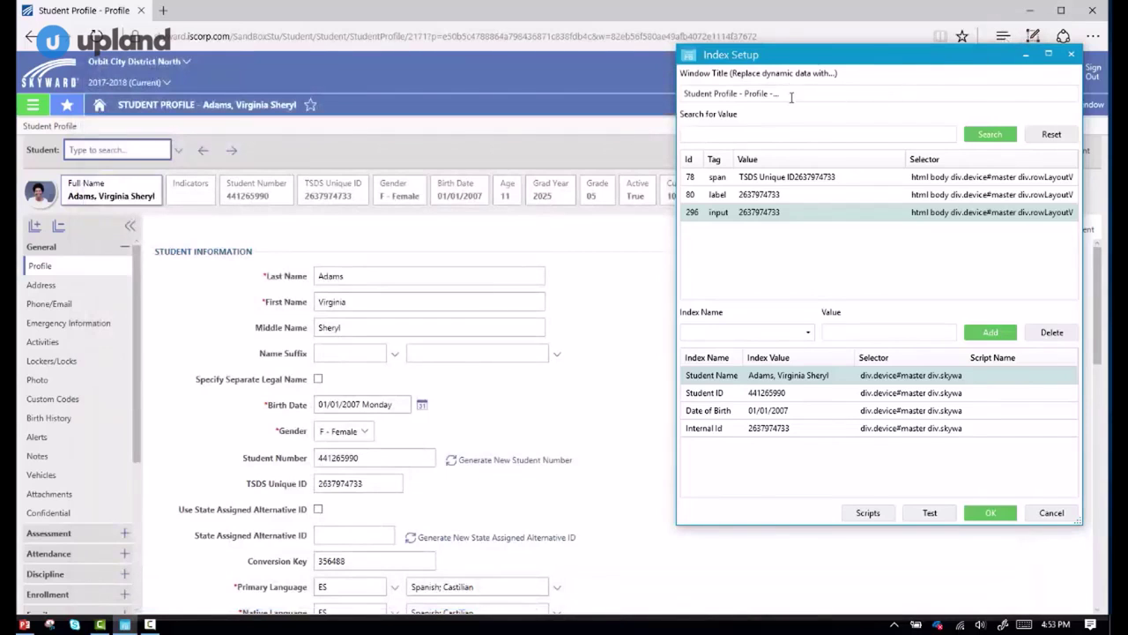
click(986, 513)
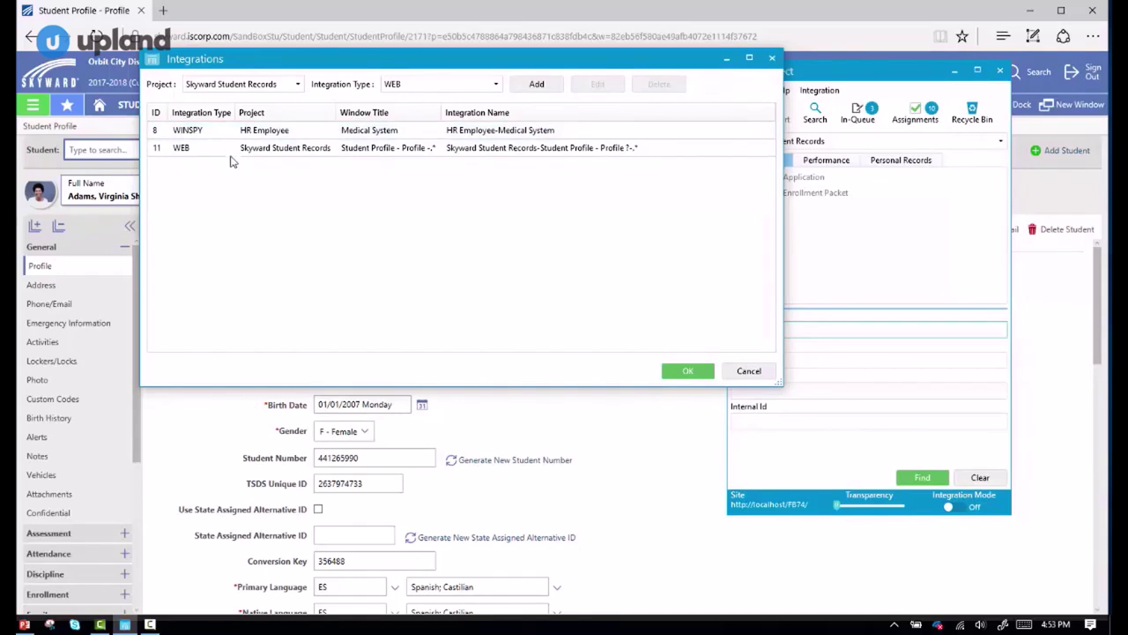
click(689, 372)
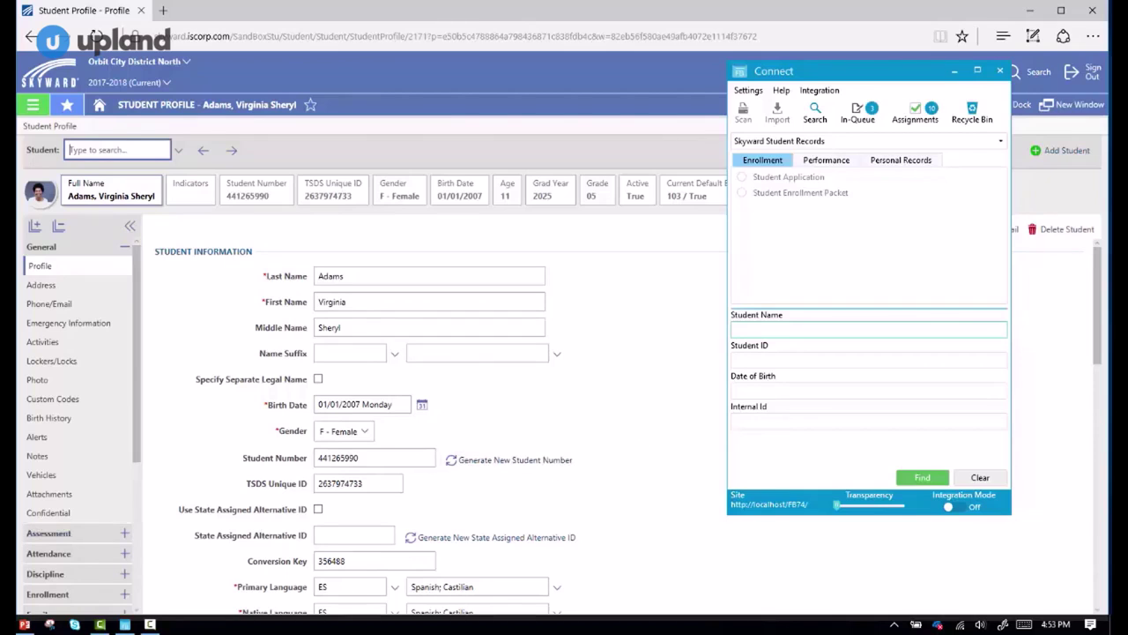
click(154, 623)
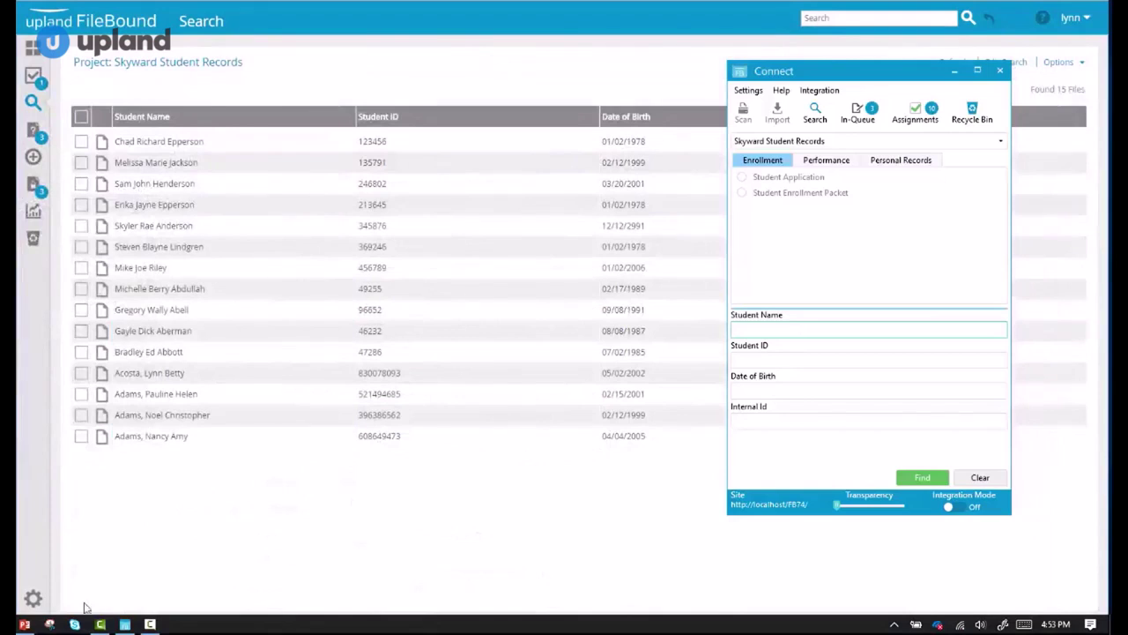
click(33, 598)
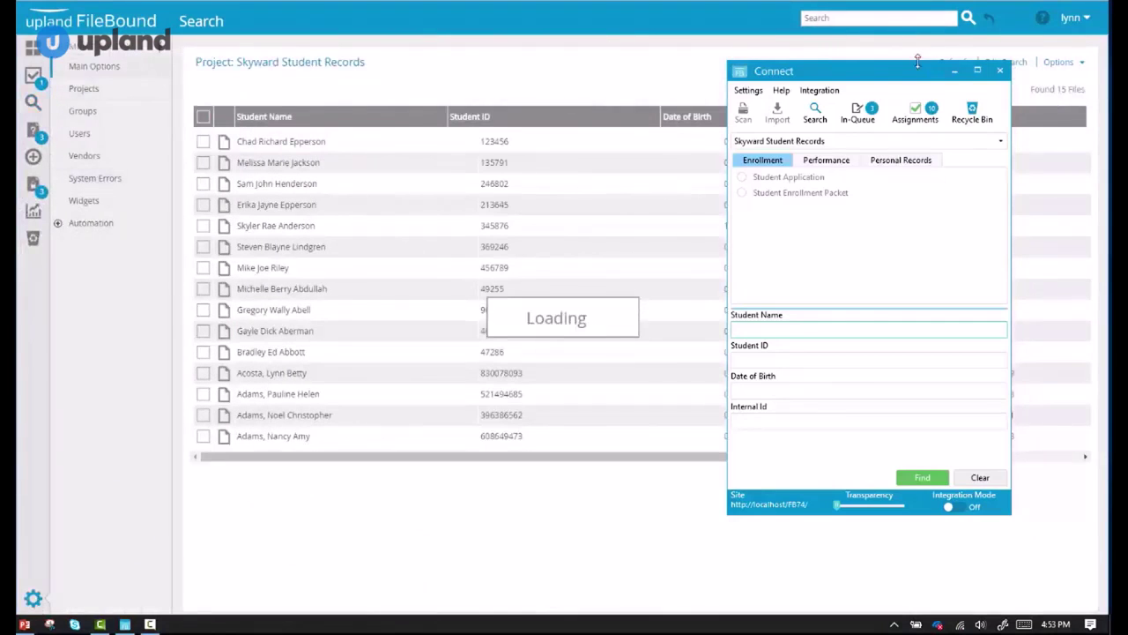
drag(915, 76, 909, 206)
click(95, 70)
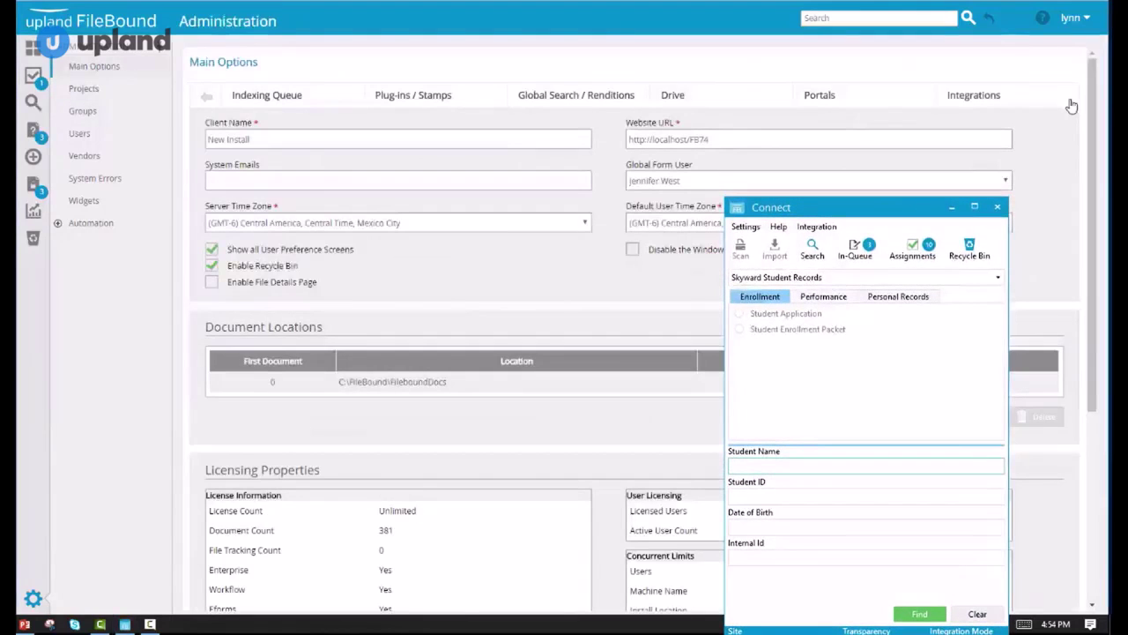
click(1007, 98)
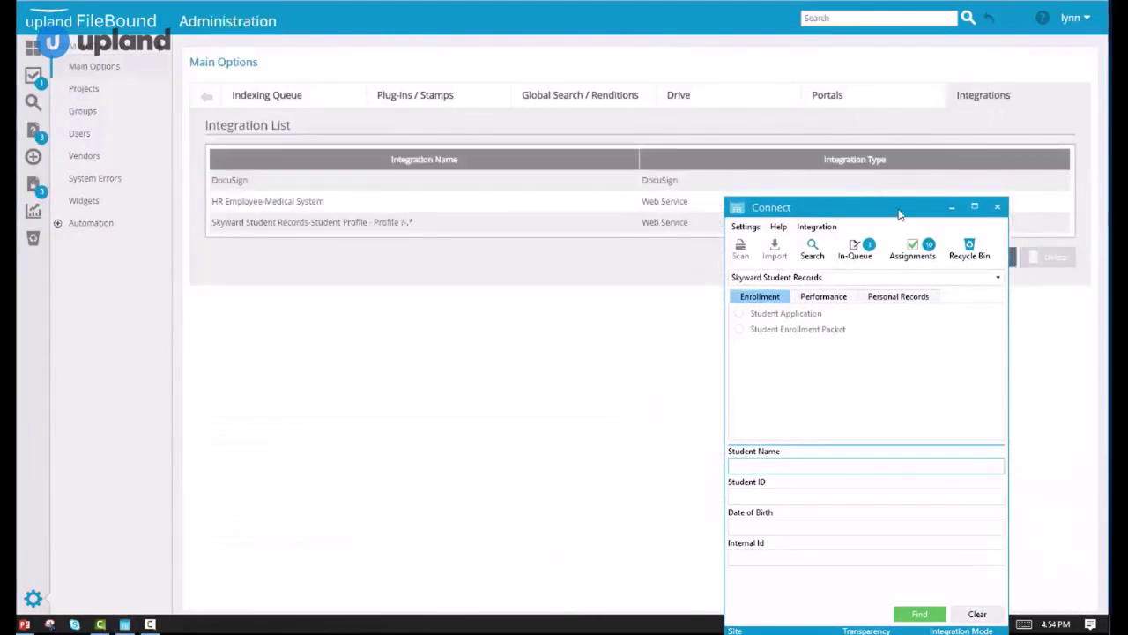
drag(899, 214, 789, 281)
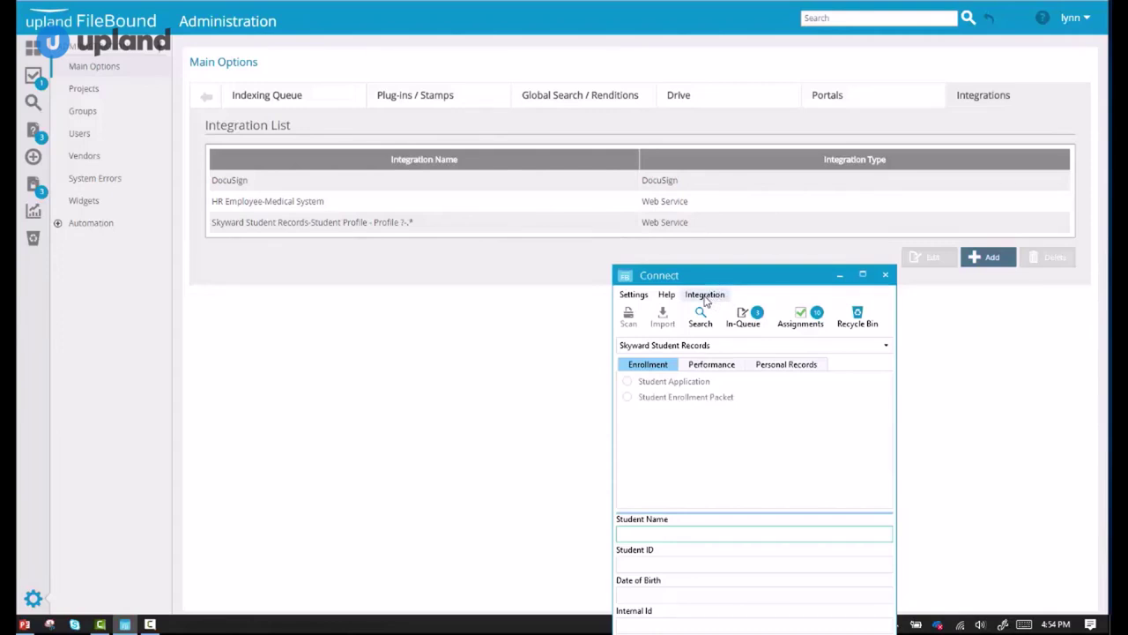
click(662, 206)
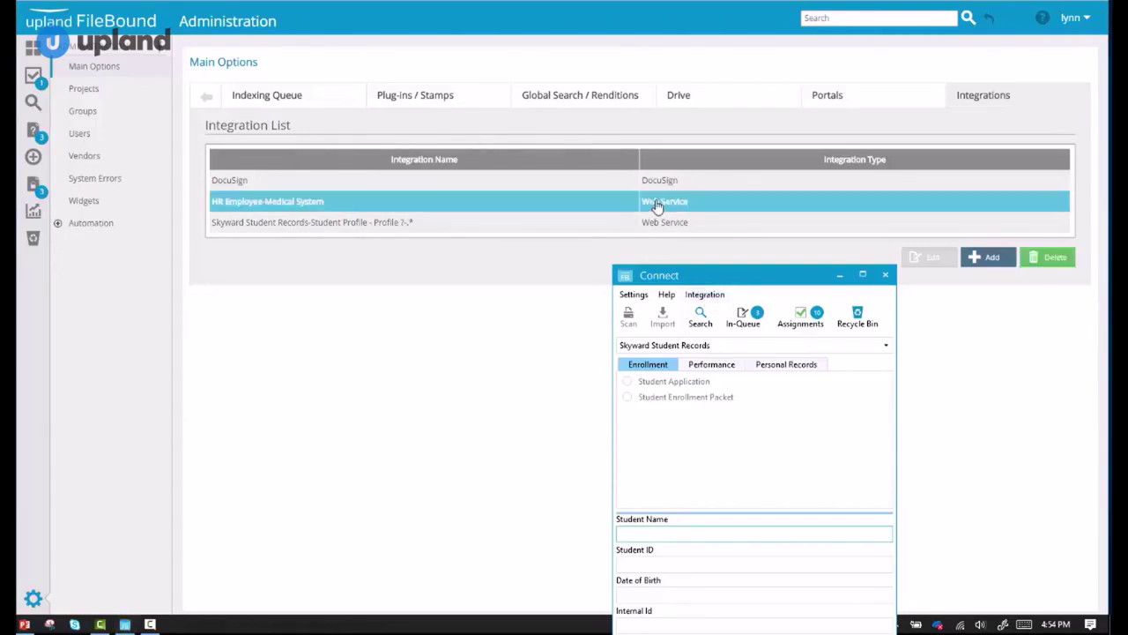
click(532, 231)
click(527, 222)
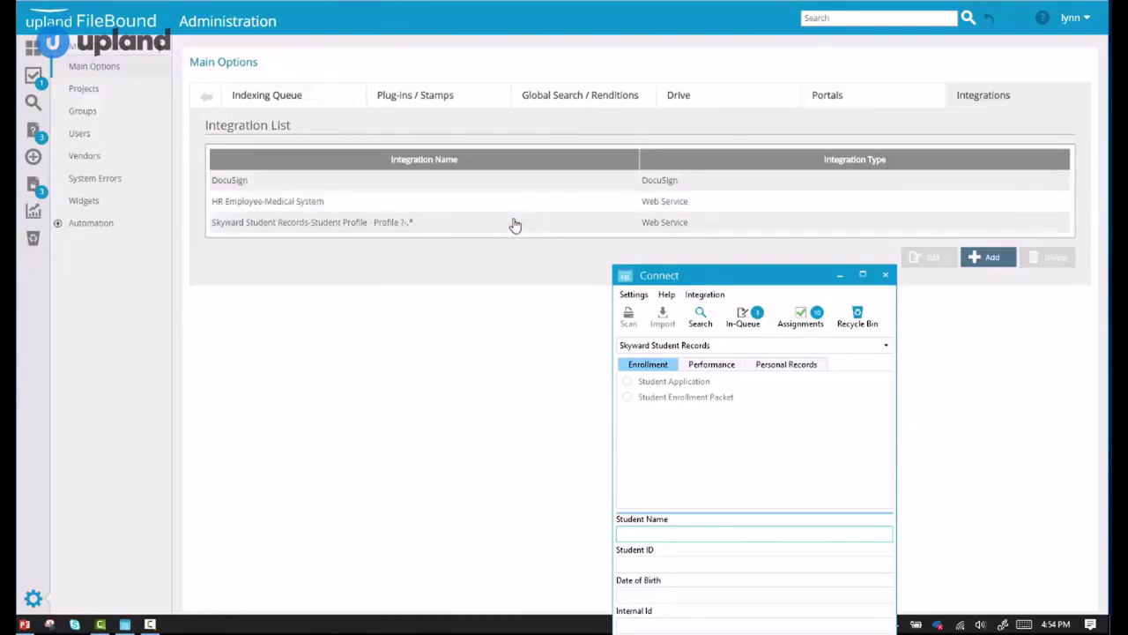
click(517, 205)
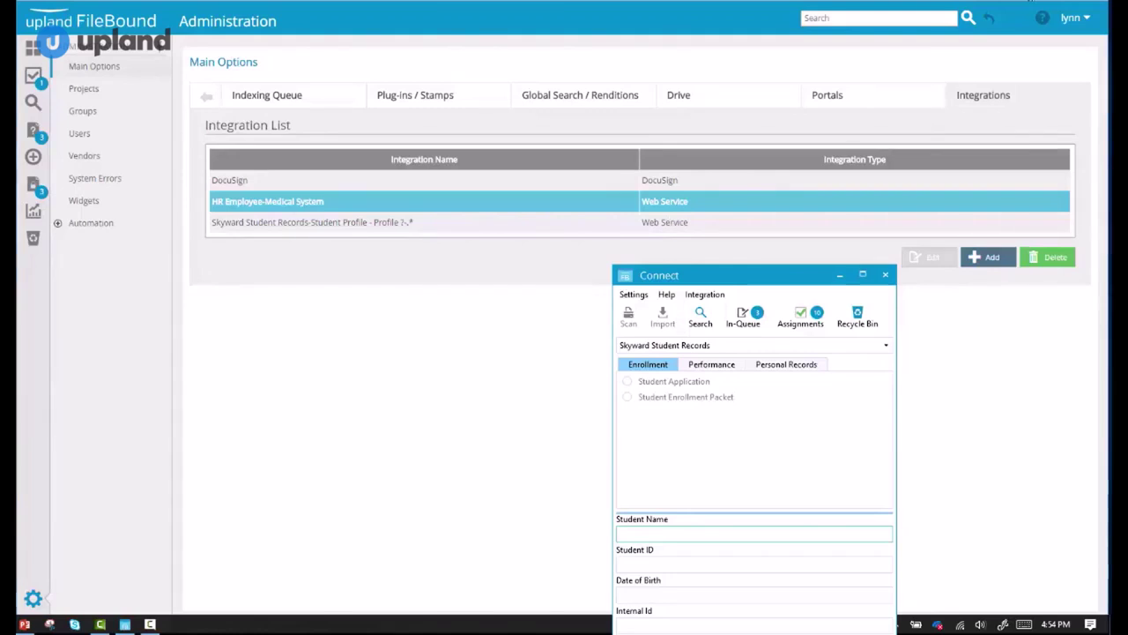
key(alt+Tab)
drag(790, 281, 997, 145)
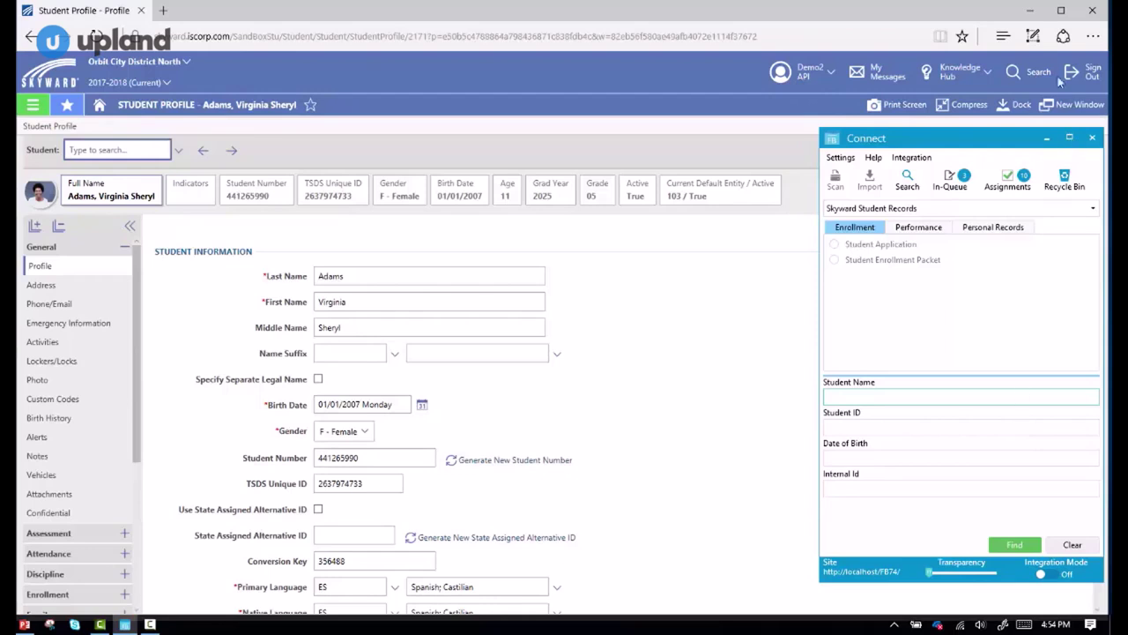
Turn on Integration Mode and switch the project to ARC Contracts.
click(1031, 11)
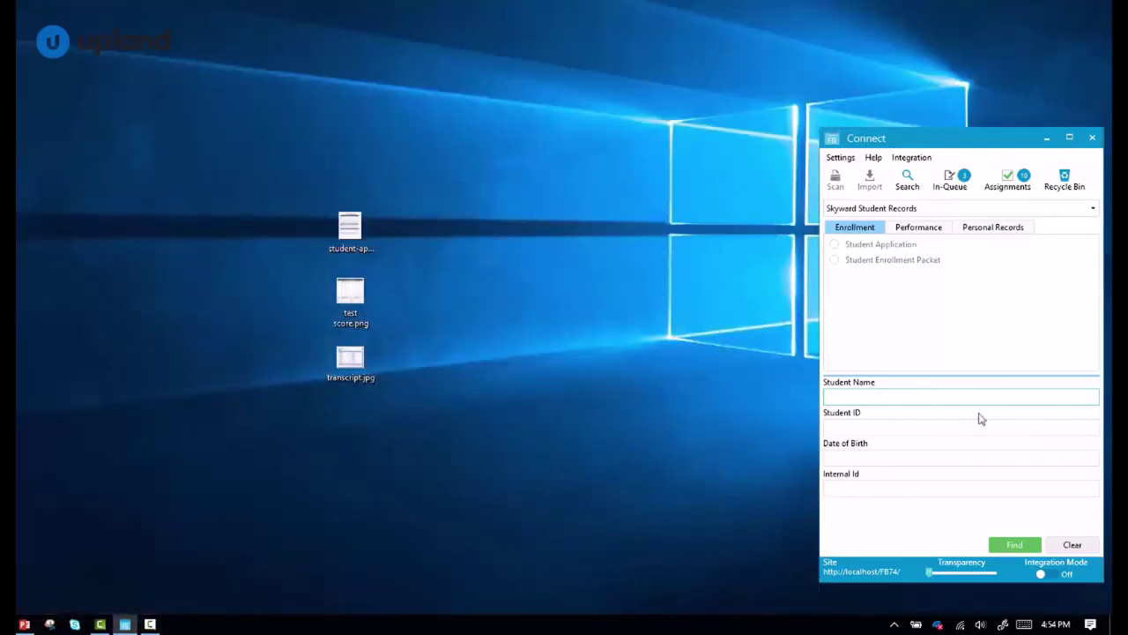
click(1048, 574)
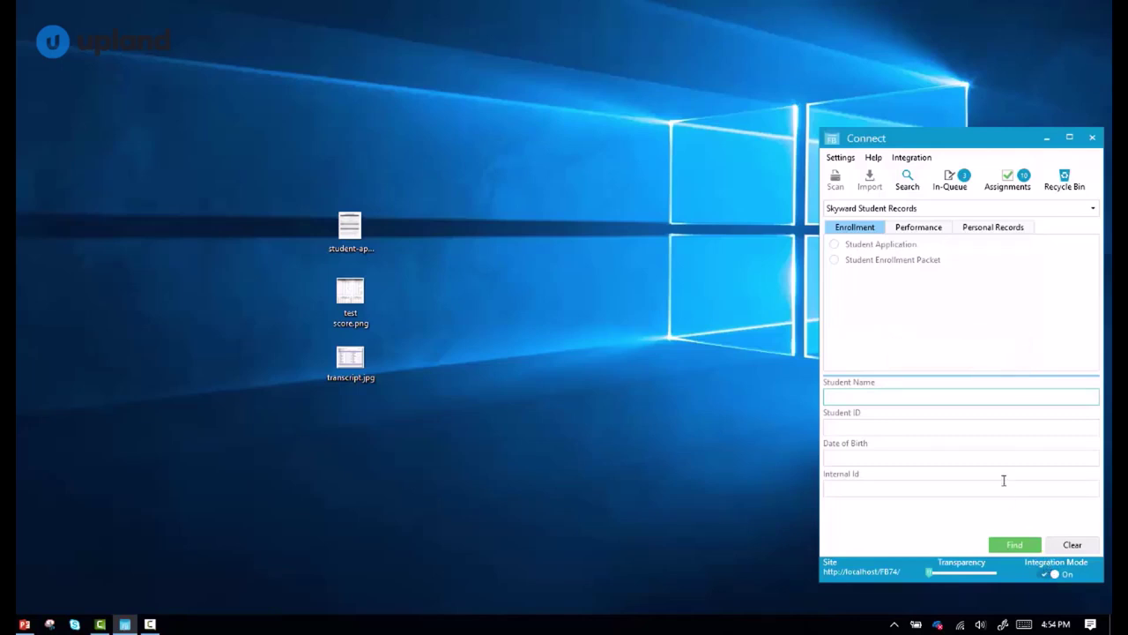
click(919, 208)
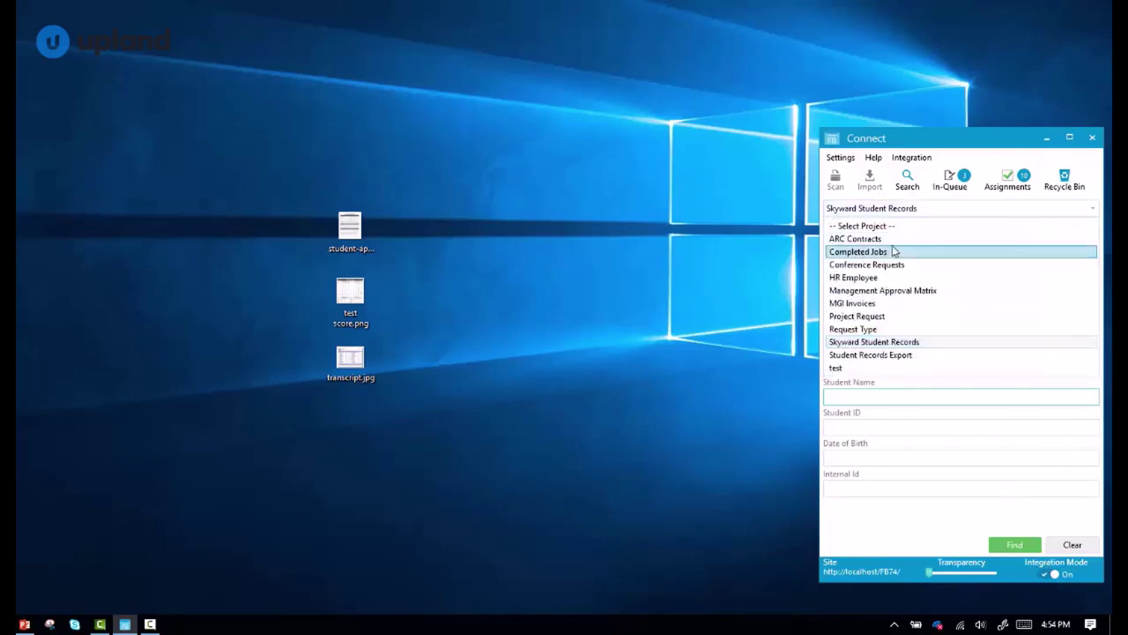
click(889, 240)
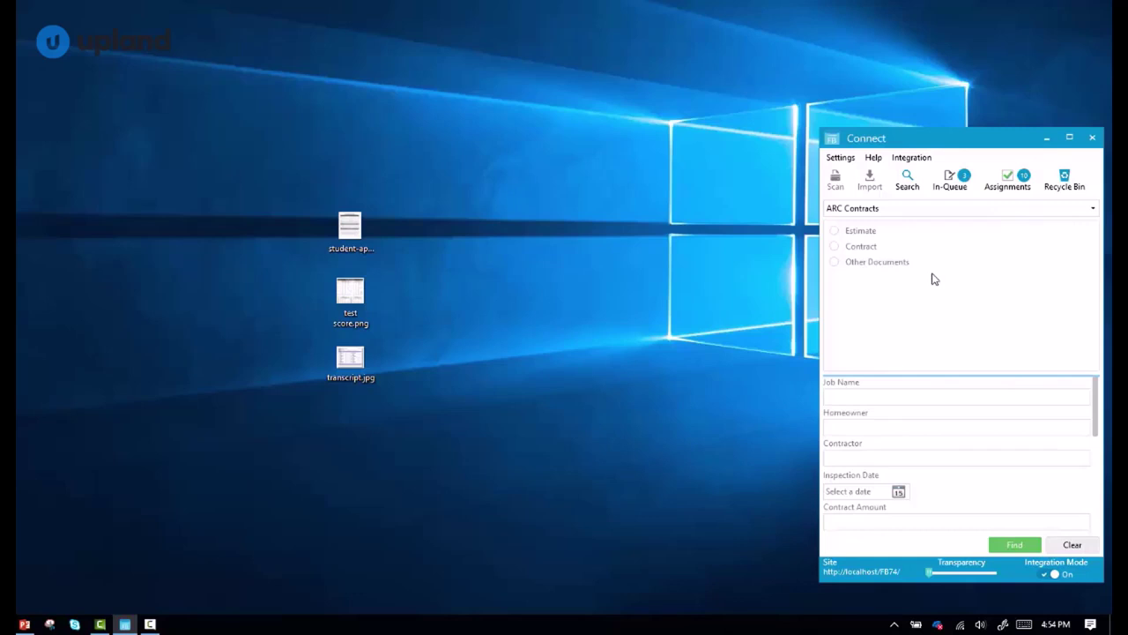
Make Connect semi-transparent and bring the student profile forward to auto-fill the Skyward indexes.
click(970, 575)
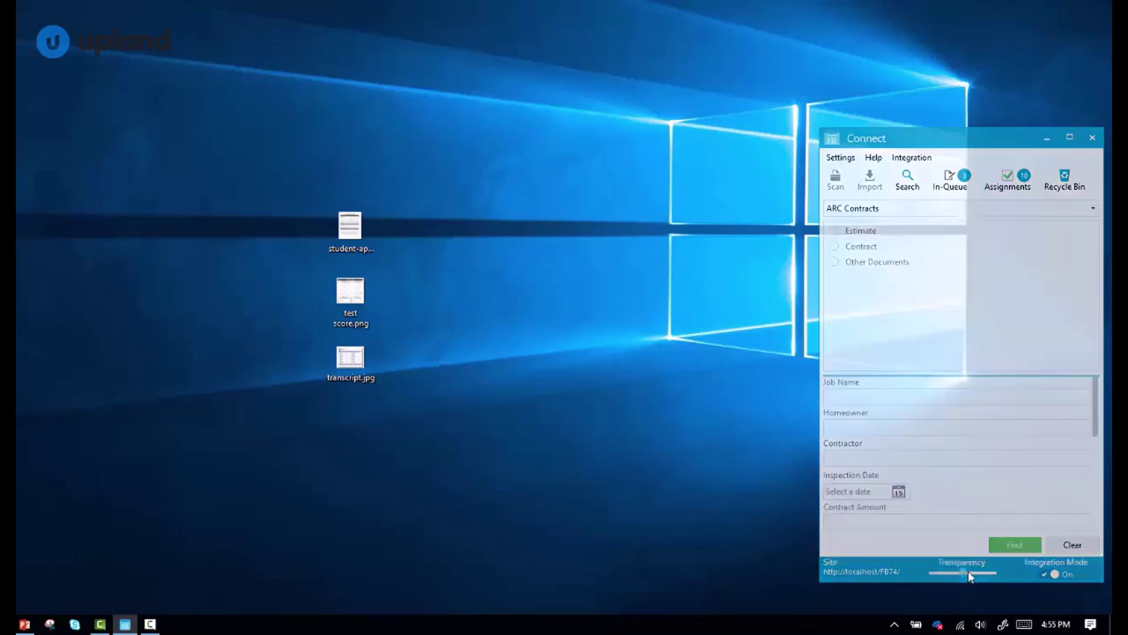
drag(968, 574, 981, 573)
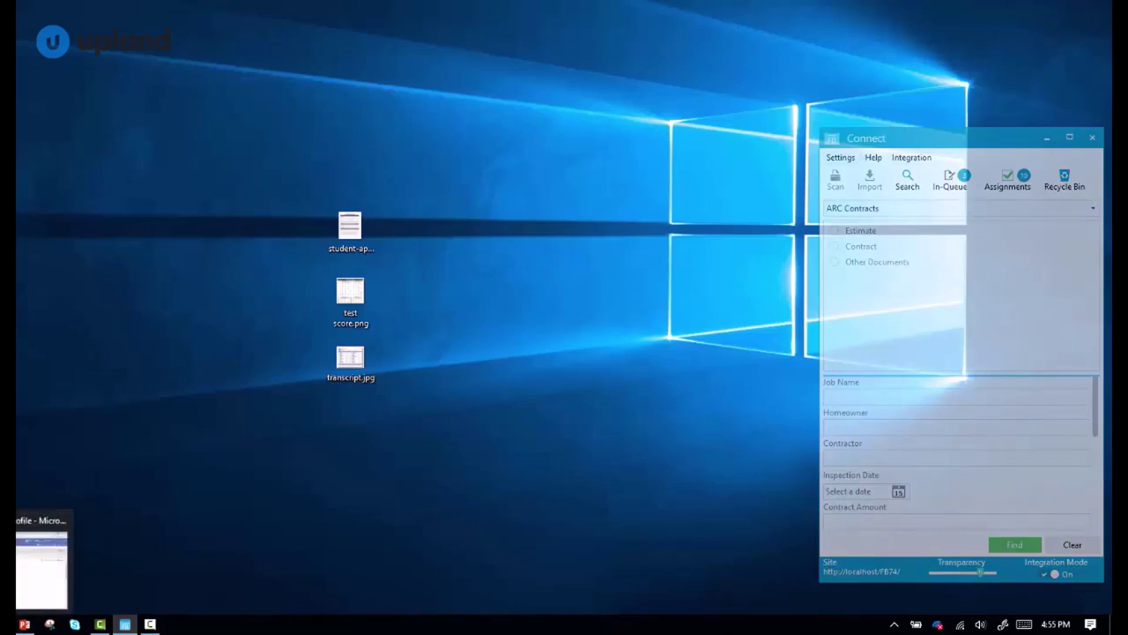
click(7, 625)
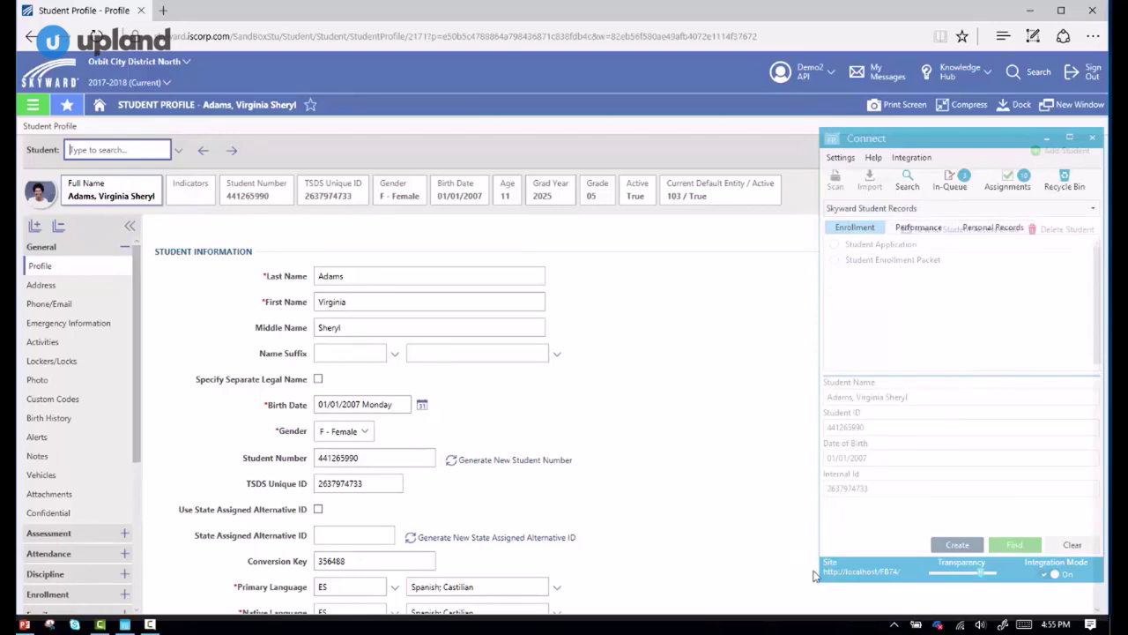
Restore Connect's opacity, run the Skyward search, and create a Student Application file.
drag(981, 579, 931, 583)
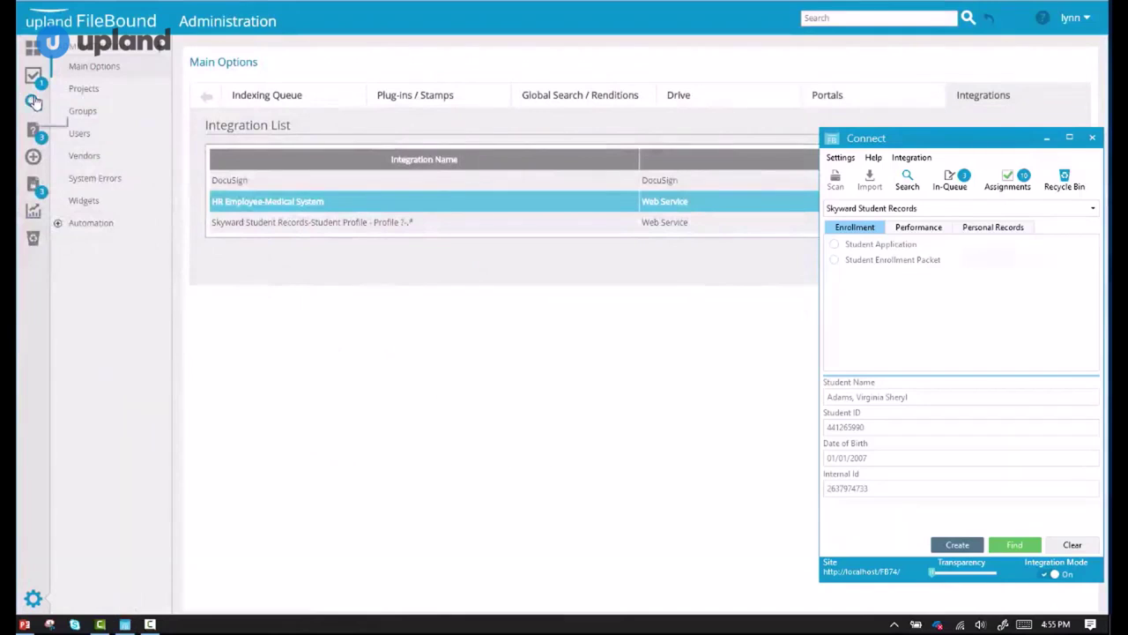
click(33, 102)
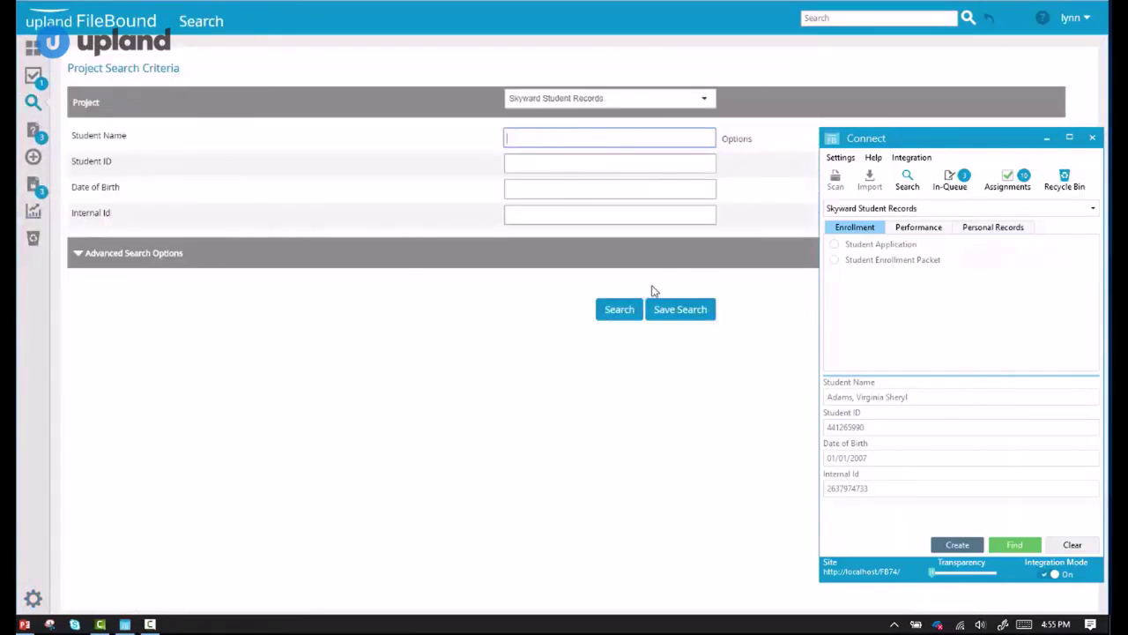
click(623, 312)
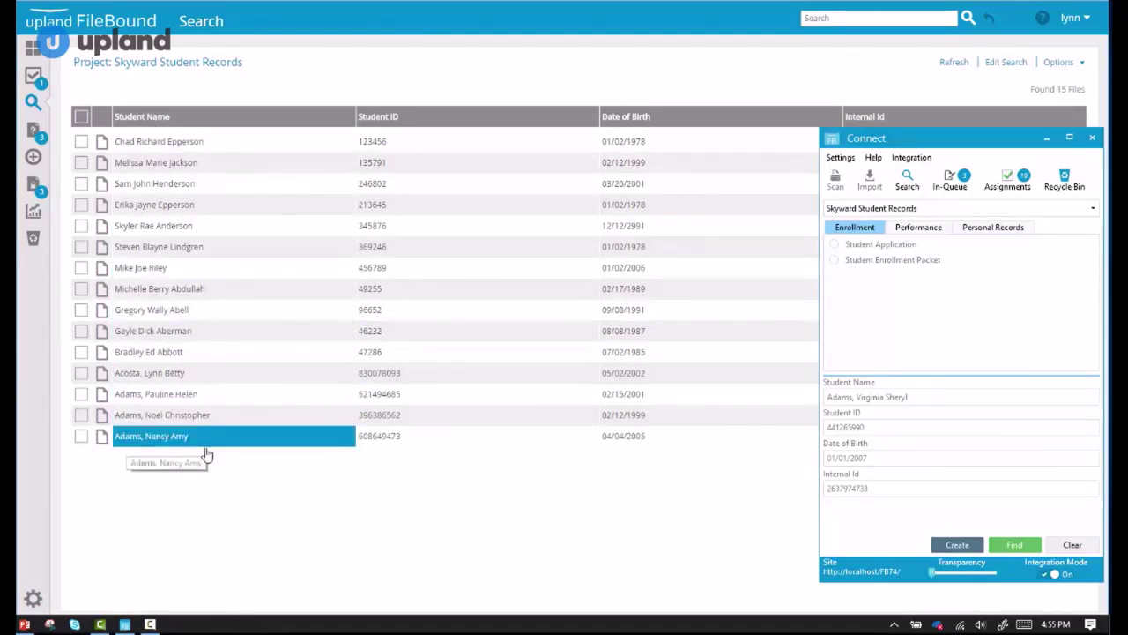
click(957, 546)
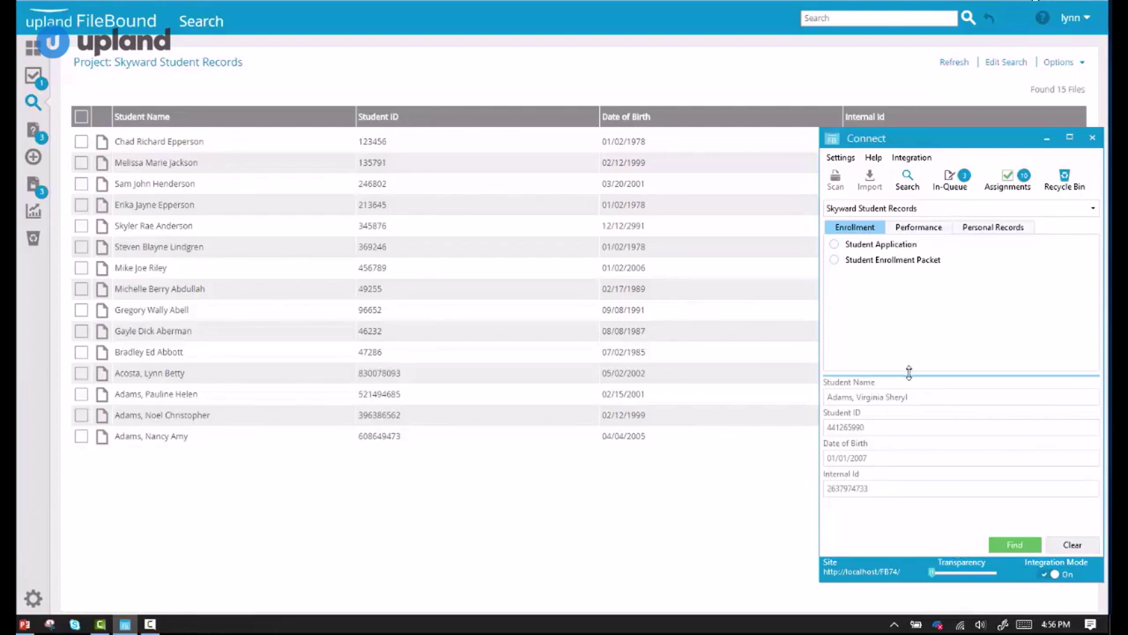
click(874, 250)
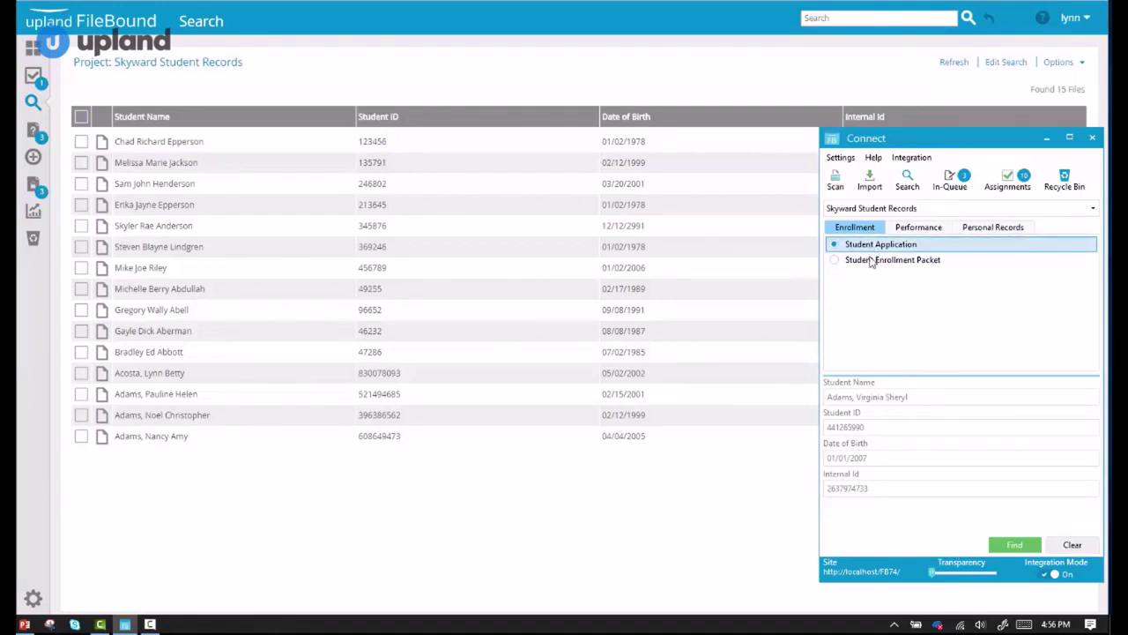
Rerun the search to find the new record among 16 files, then return to the profile.
click(32, 103)
click(613, 309)
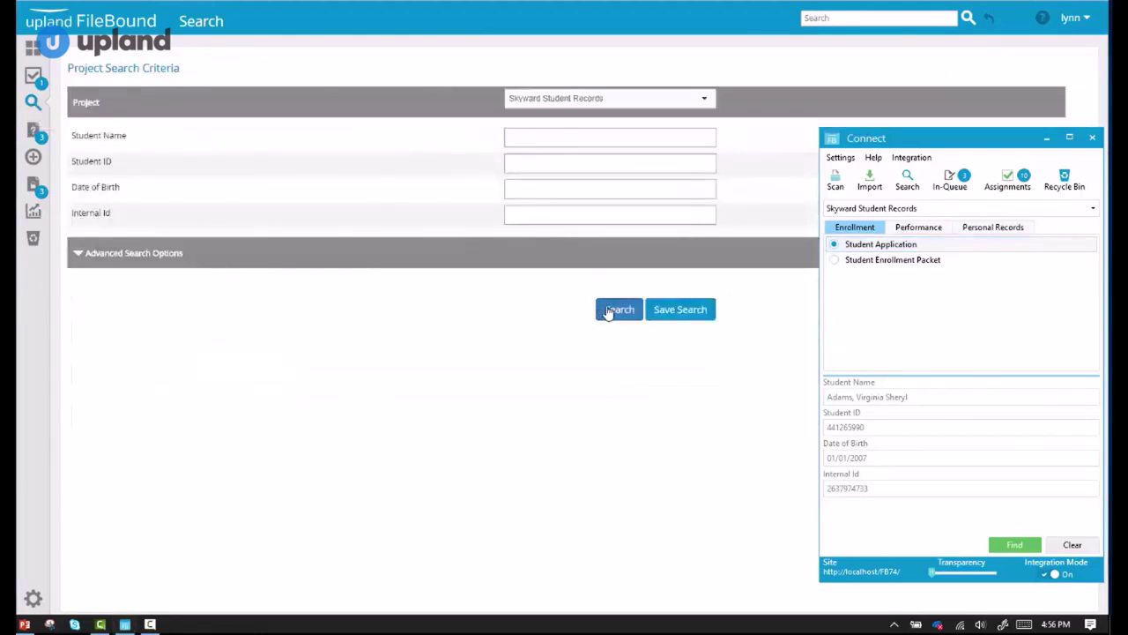
click(155, 464)
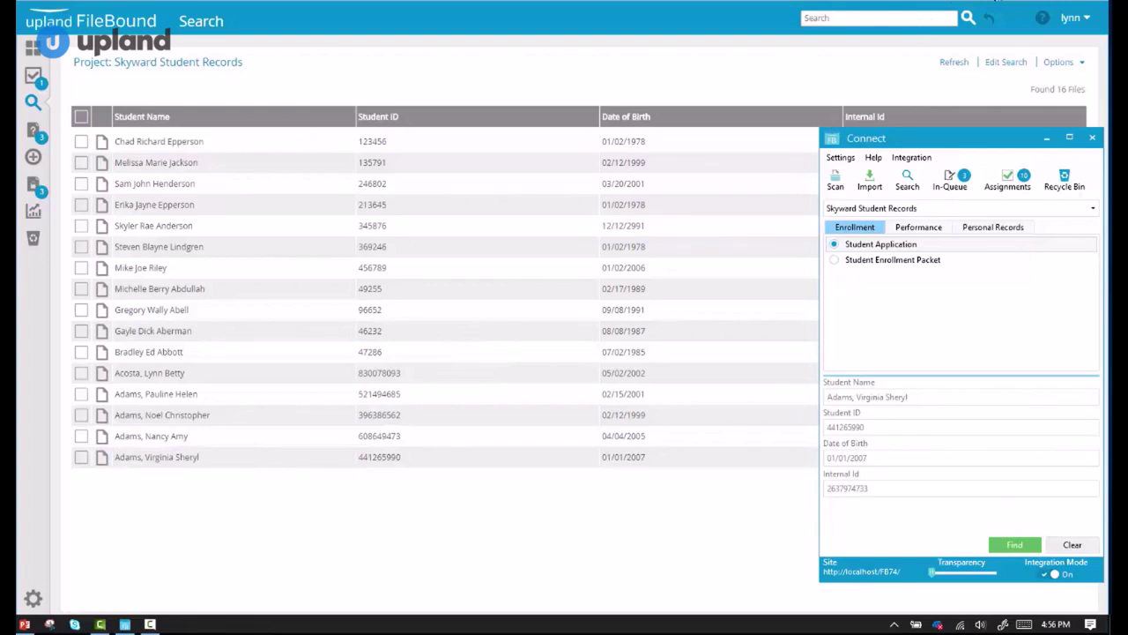
key(alt+Tab)
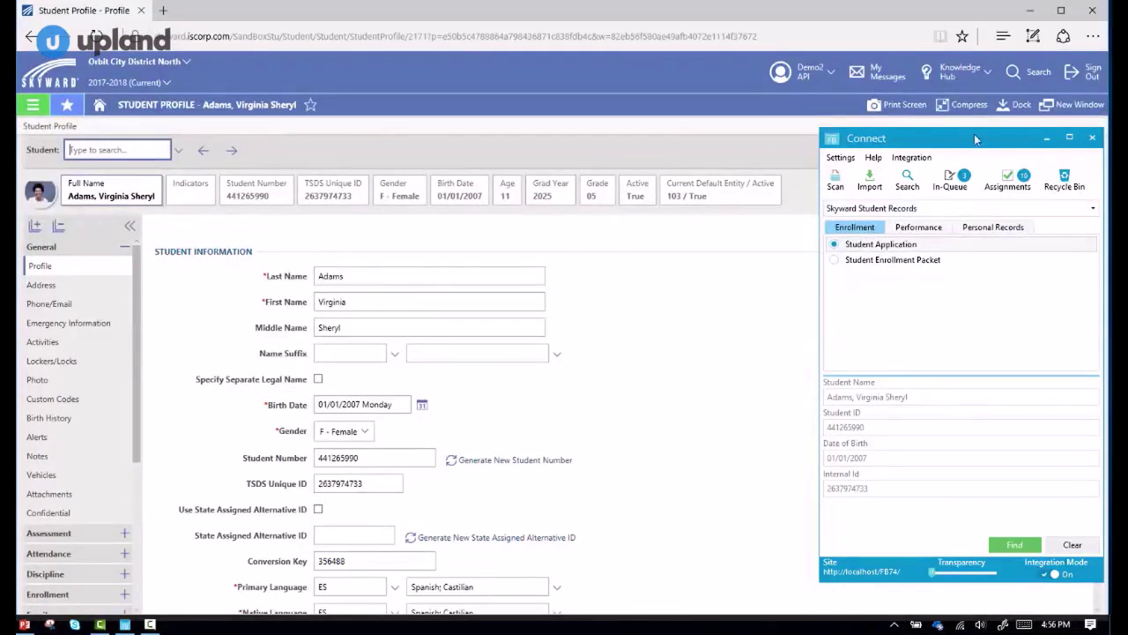
Advance Skyward to the next student and open the 4 found documents in Connect.
click(1046, 138)
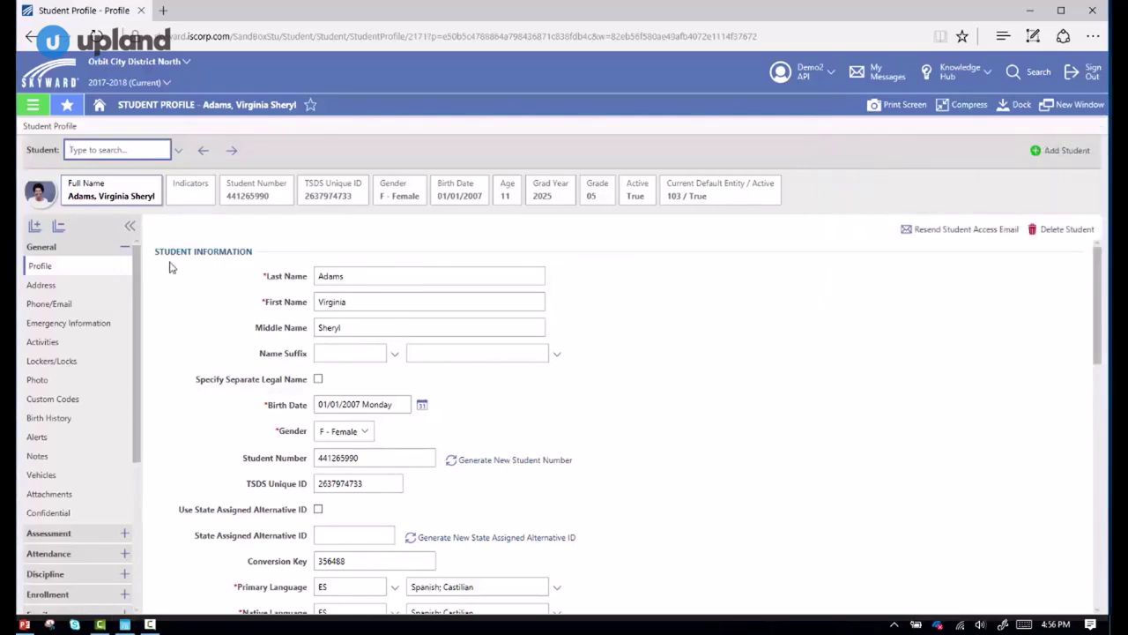
click(232, 152)
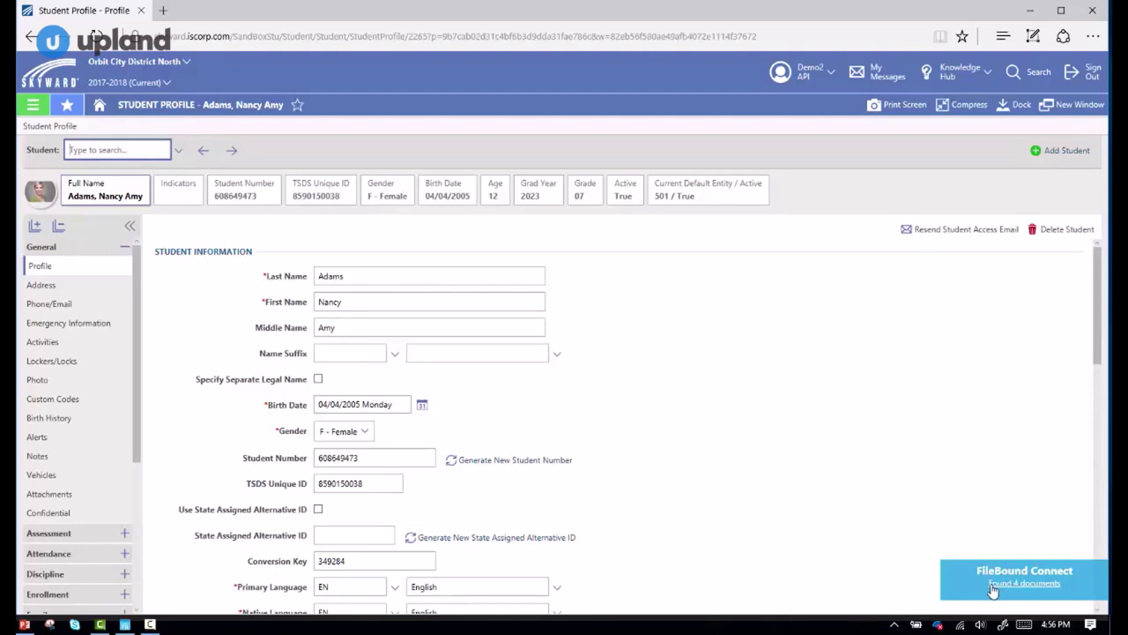
click(1023, 582)
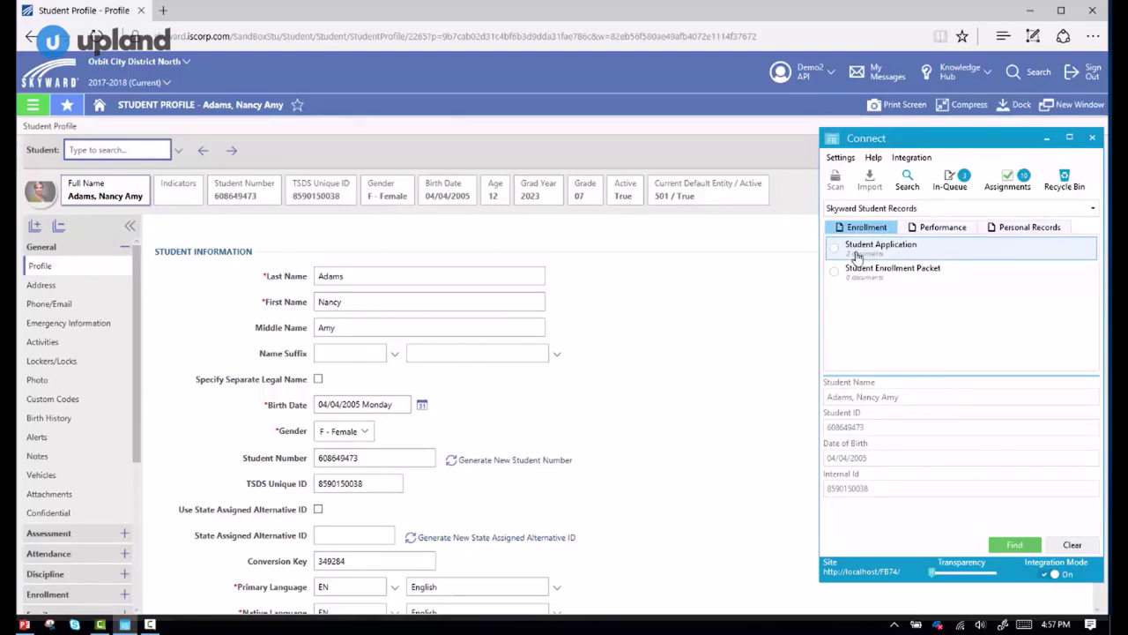
Browse the student's Performance and Personal Records documents and open the Transcripts document.
click(934, 230)
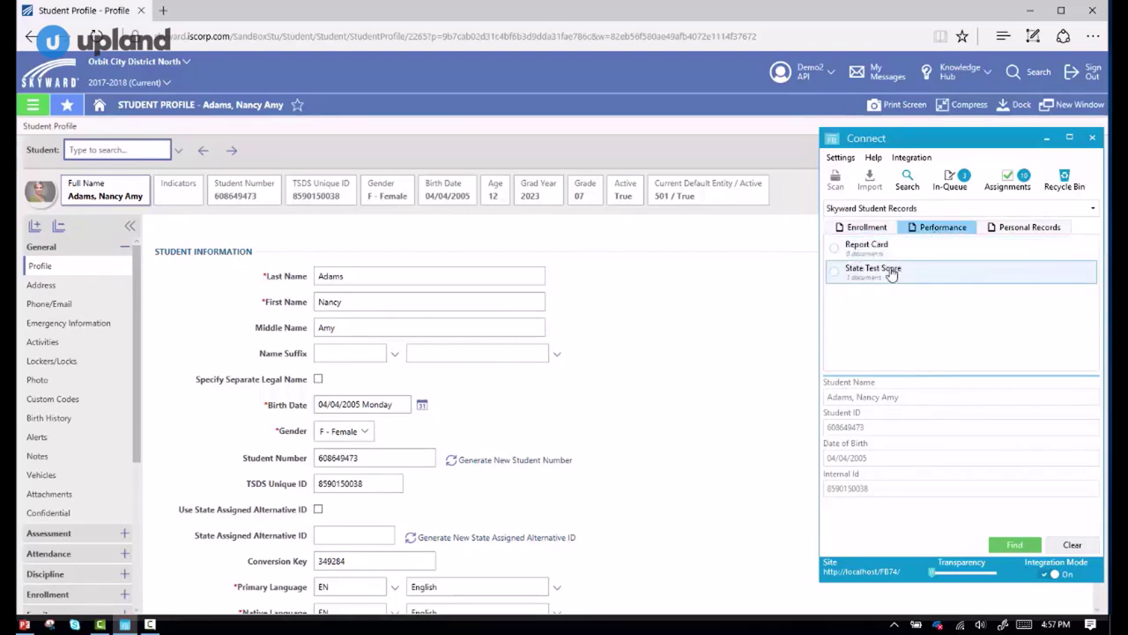
click(1029, 227)
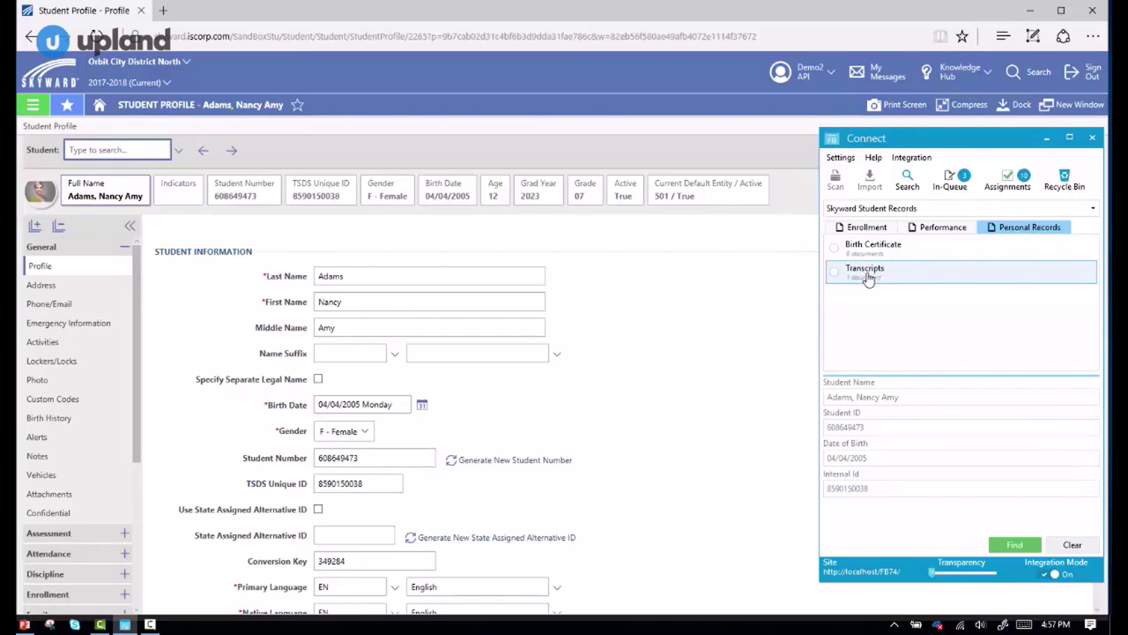
double_click(869, 278)
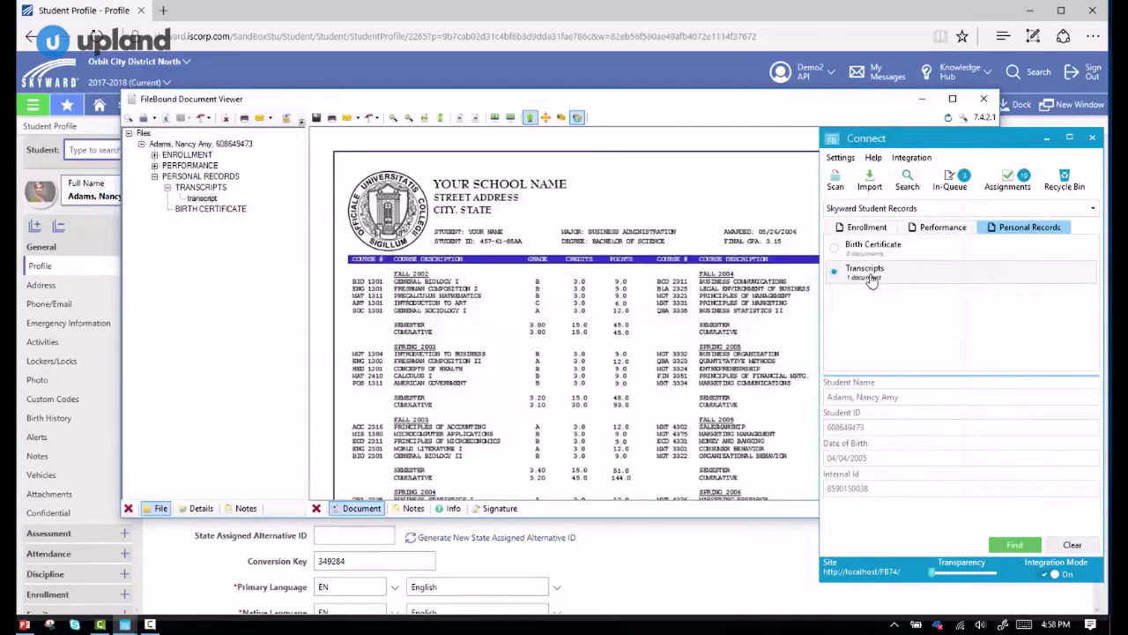
Close the transcript viewer, make Connect more transparent, and advance to the following student.
click(983, 100)
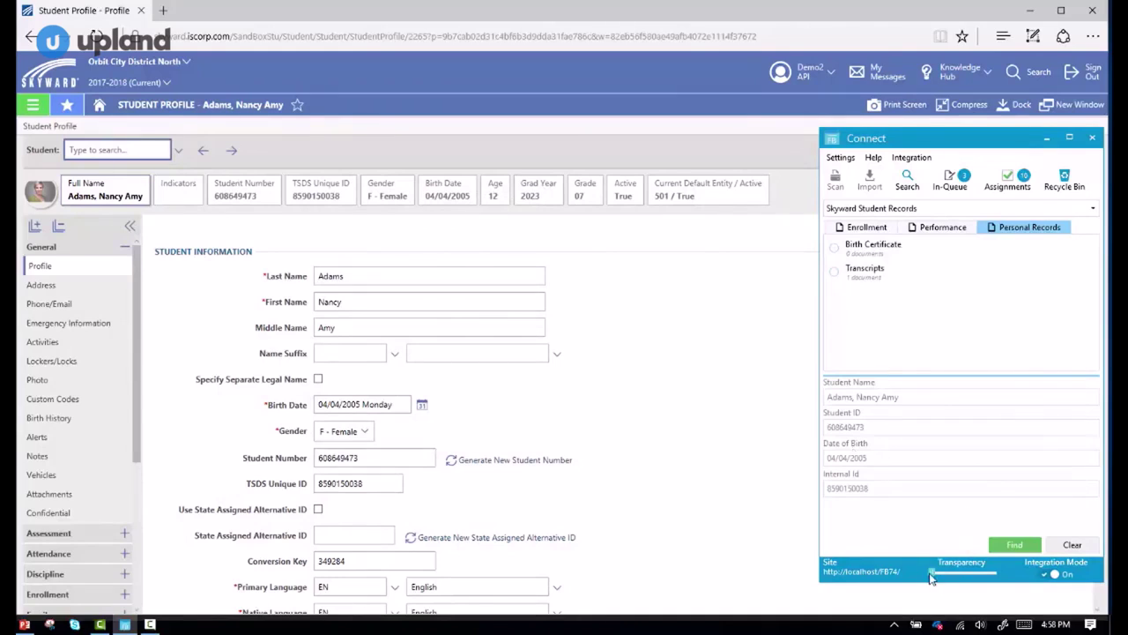
mouse_move(931, 578)
mouse_down()
mouse_move(1002, 575)
mouse_move(930, 574)
mouse_up()
click(231, 153)
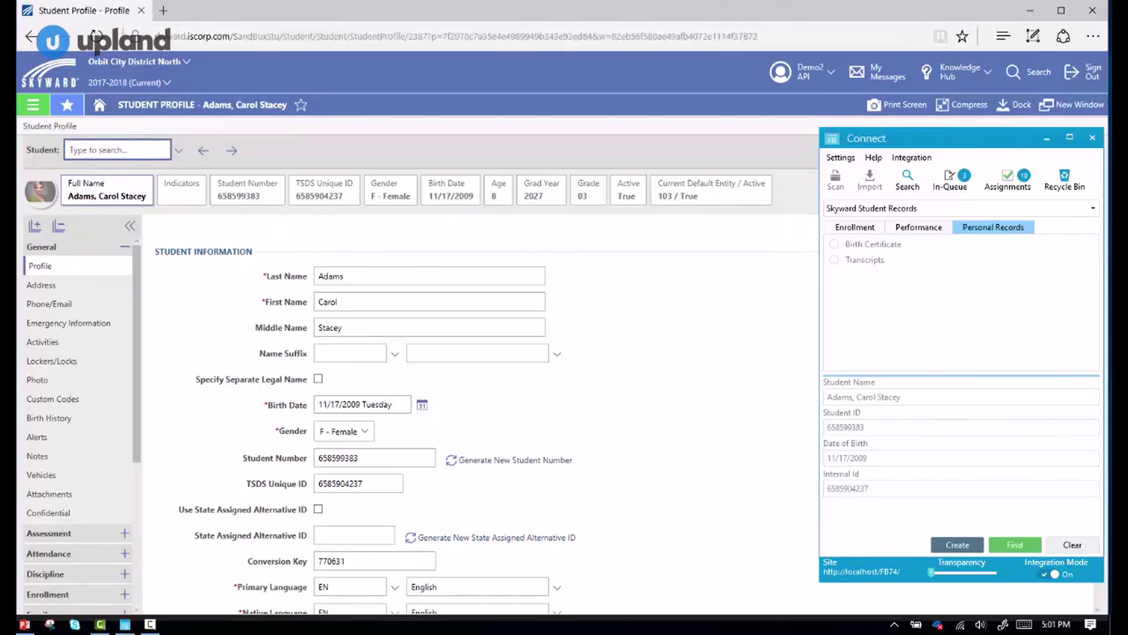
Add the FileBound Connect extension from its Chrome Web Store page and dismiss the confirmation.
key(alt+Tab)
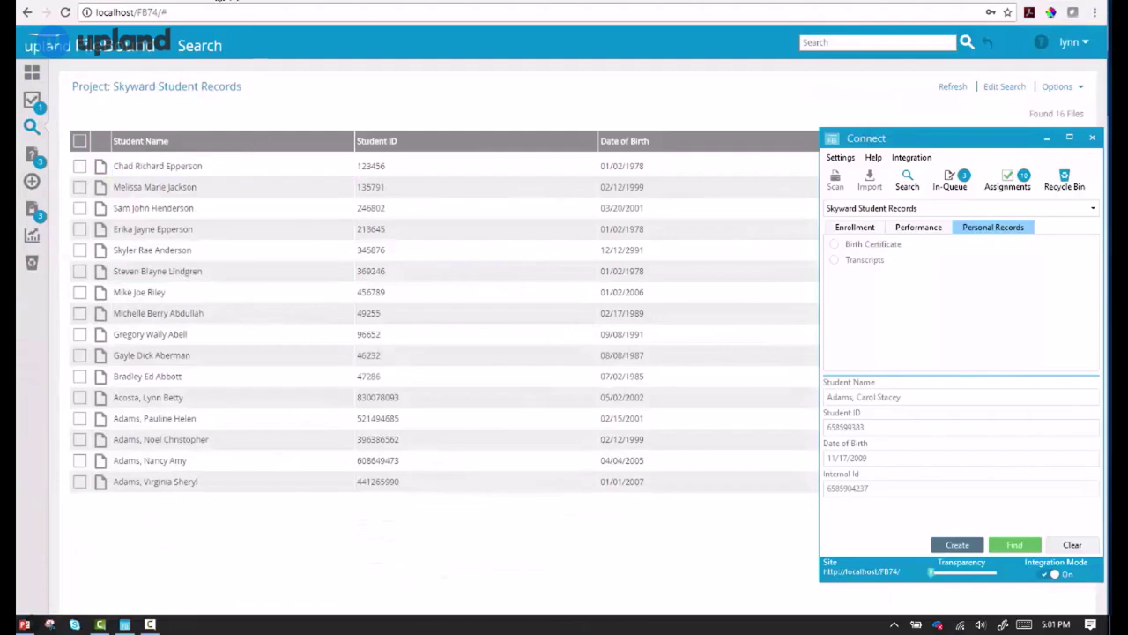
click(214, 0)
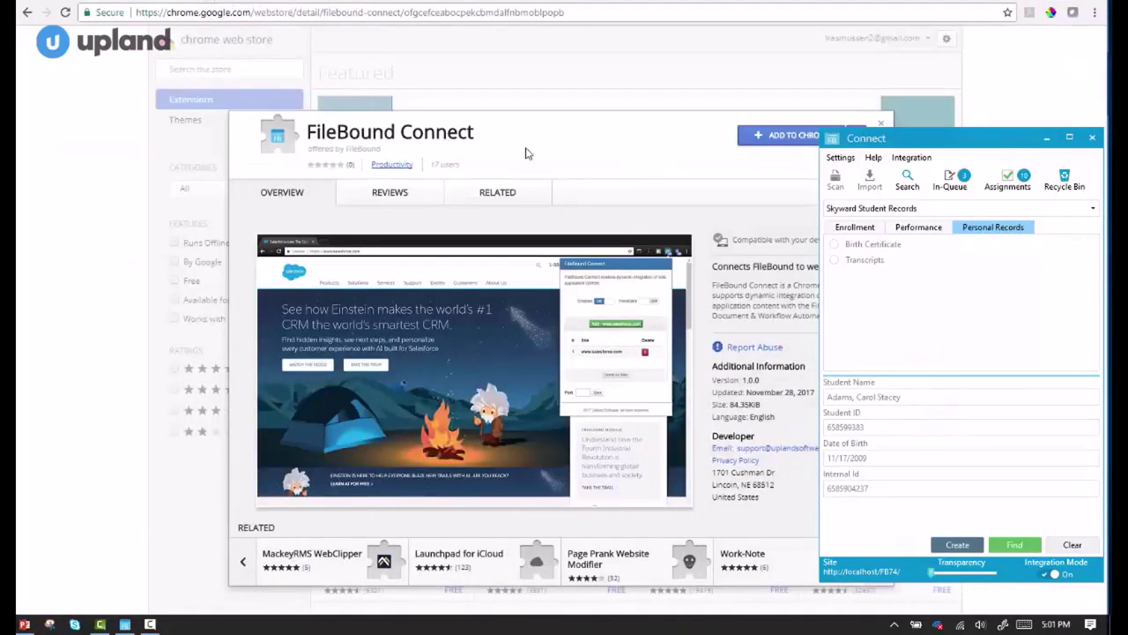
drag(940, 146, 940, 177)
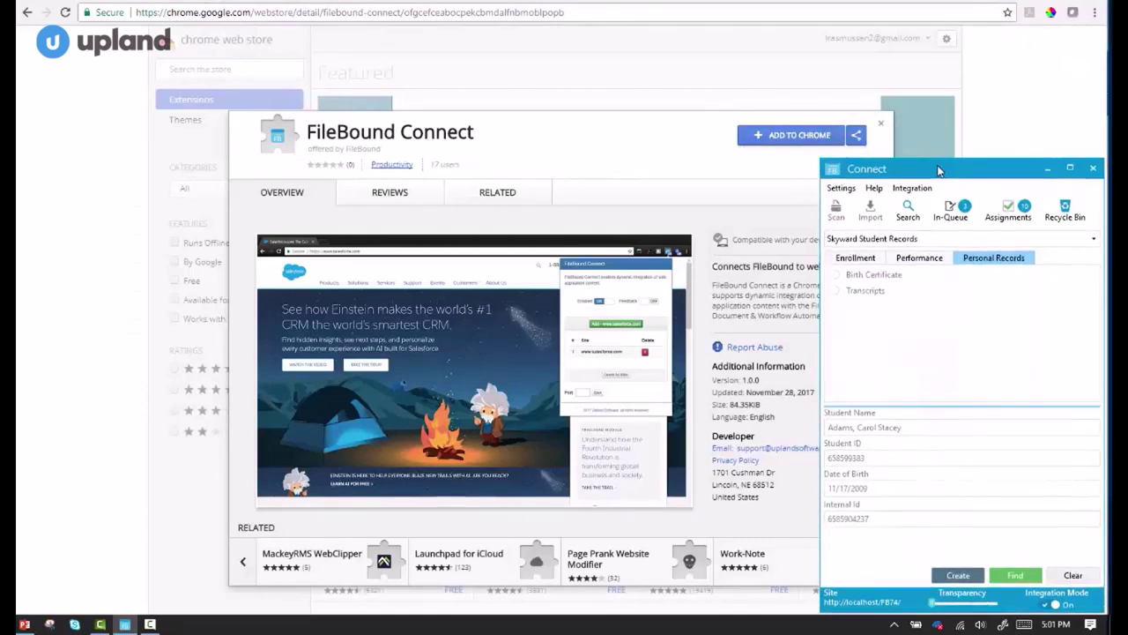
click(786, 139)
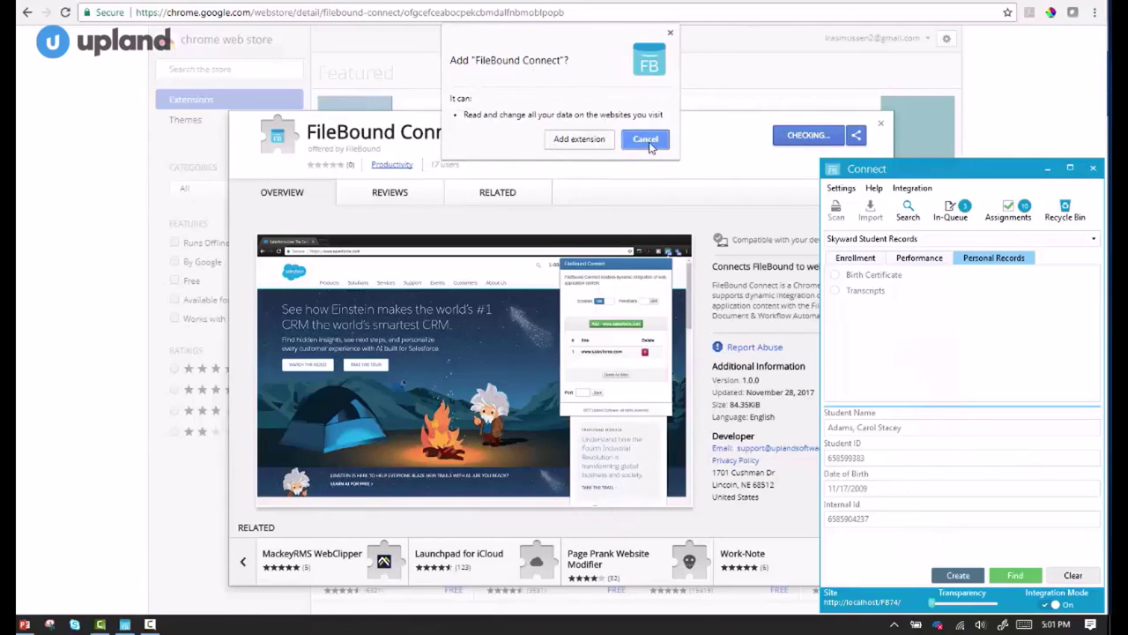
click(565, 141)
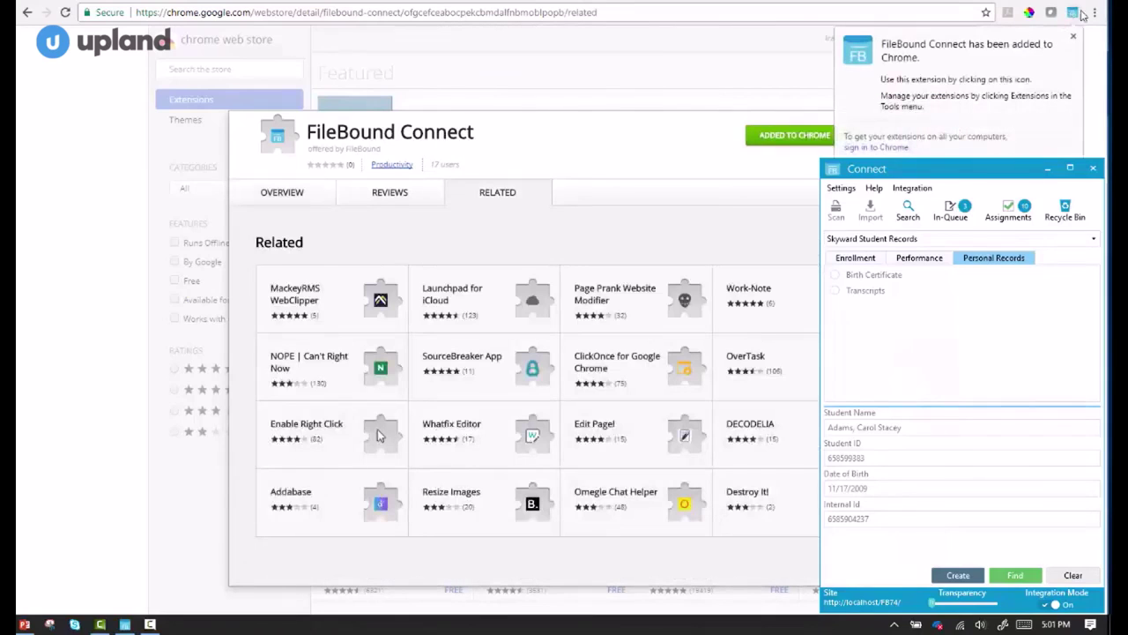
click(1073, 37)
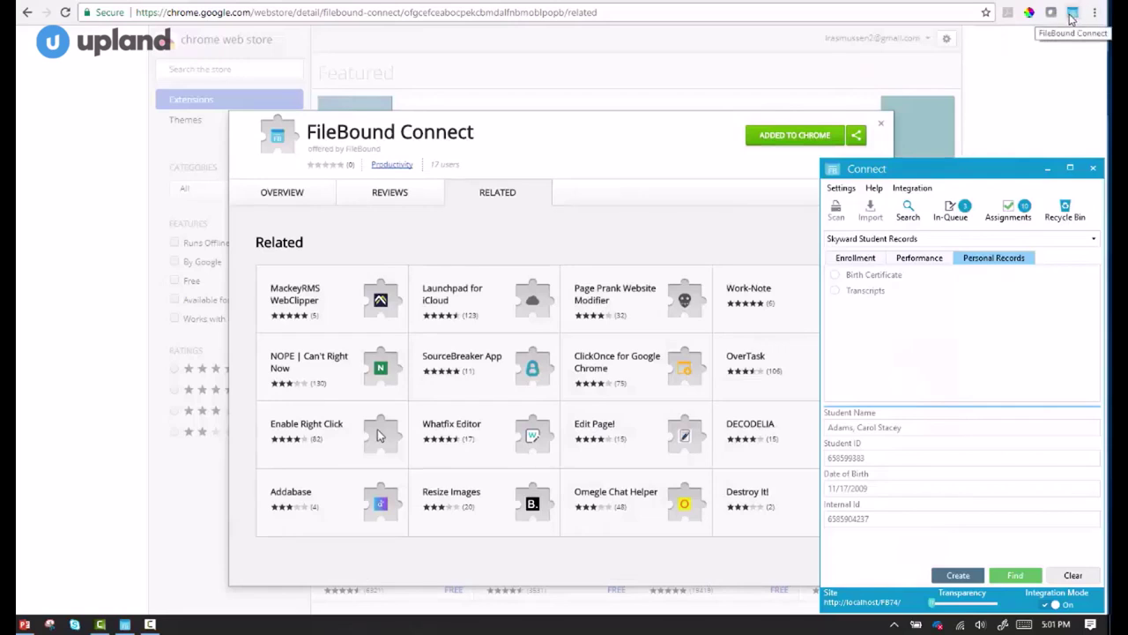